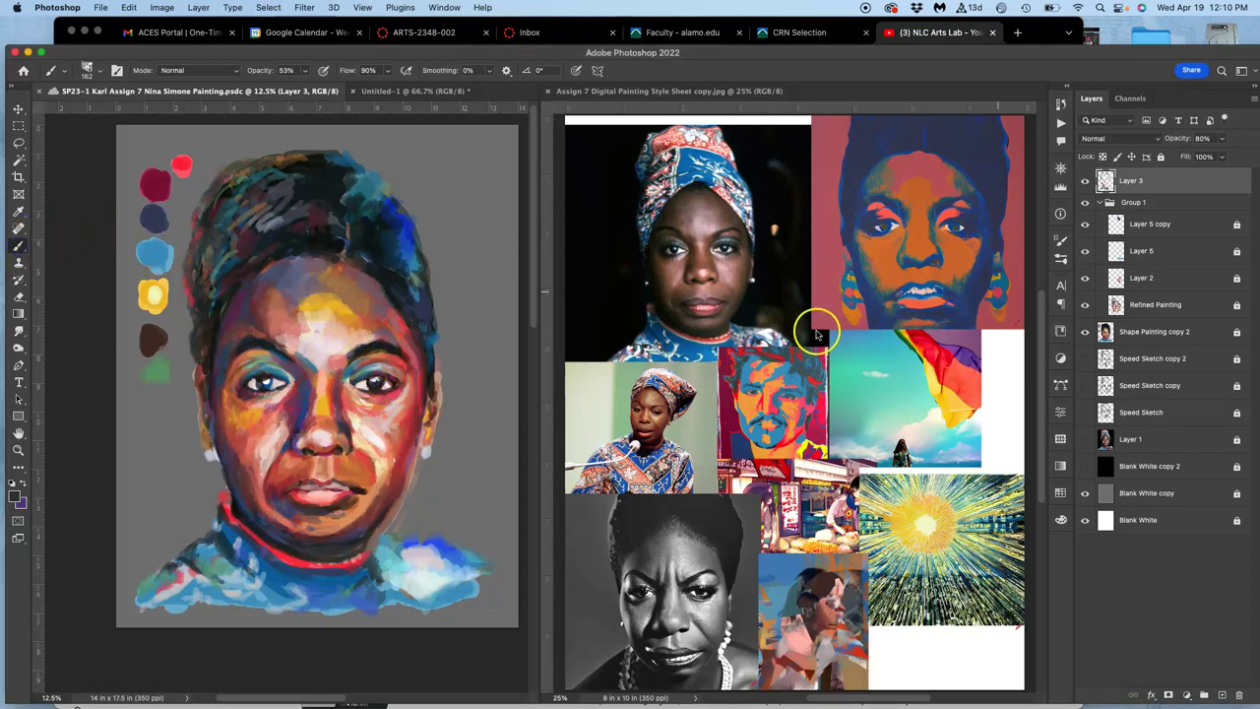
# Compare the portrait with and without Layer 3, and paint strokes on the hair's left side using a sampled dark tone.
pyautogui.click(1086, 180)
pyautogui.click(1086, 180)
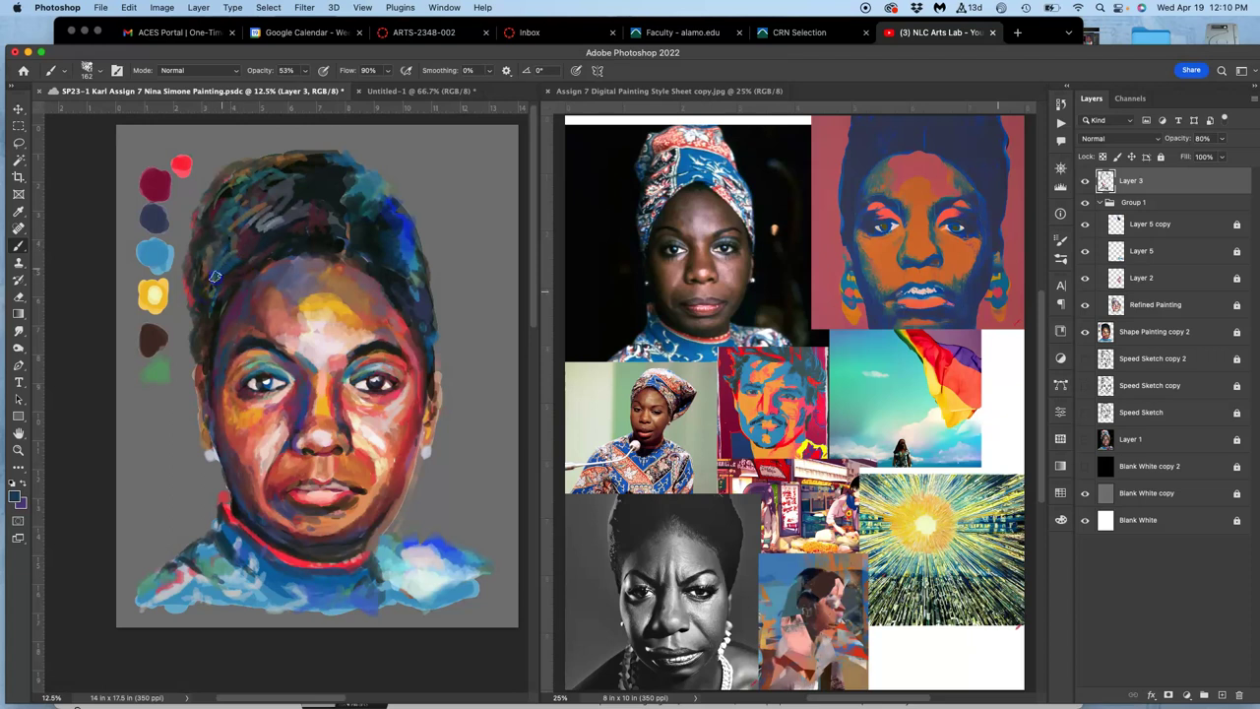
pyautogui.keyDown('alt'); pyautogui.click(265, 254); pyautogui.keyUp('alt')
pyautogui.moveTo(257, 197); pyautogui.dragTo(228, 191)
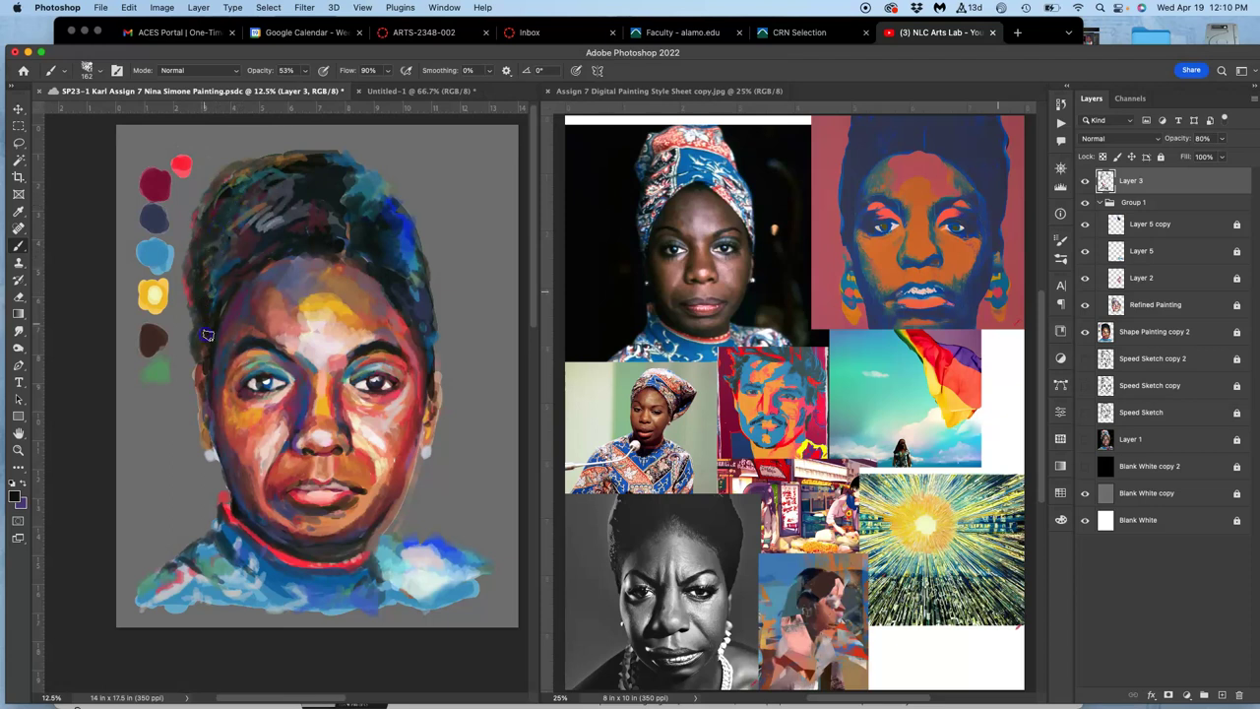
# Examine the brushwork around both eyes and the nose bridge up close at 66.7% zoom.
pyautogui.press('super+equal')
pyautogui.press('super+equal')
pyautogui.press('super+equal')
pyautogui.press('super+equal')
pyautogui.press('super+equal')
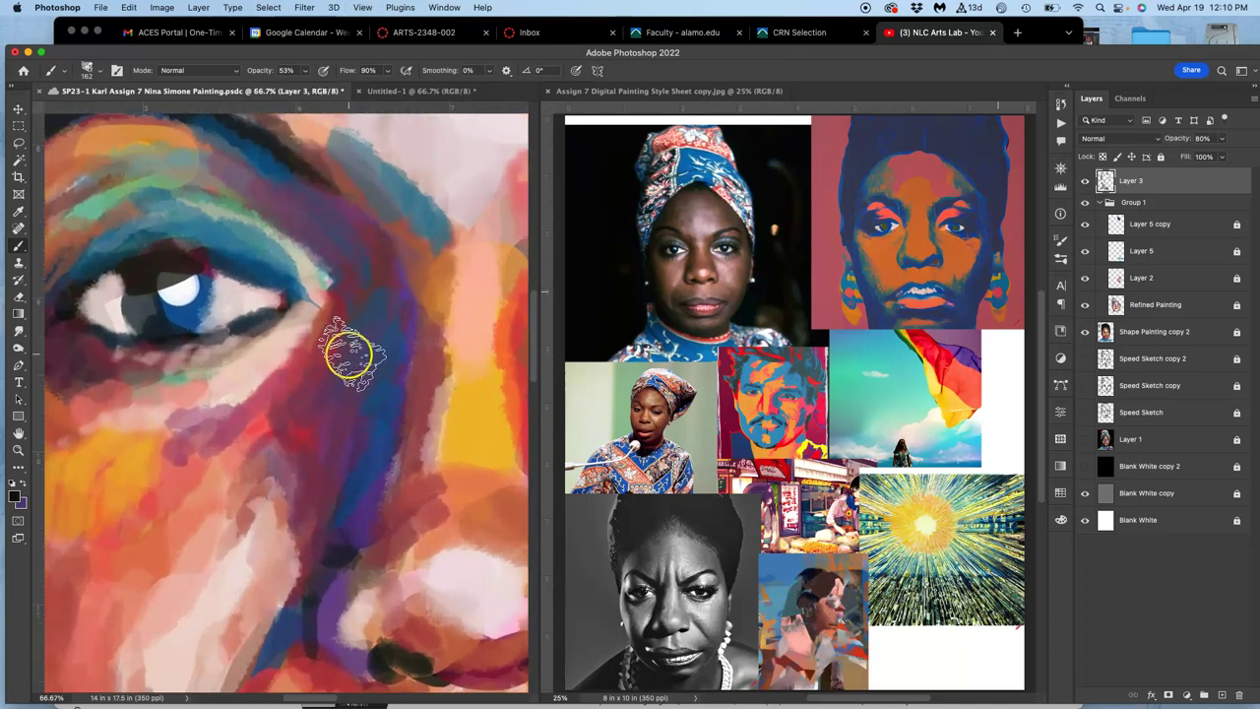
pyautogui.press('space')
pyautogui.moveTo(352, 335); pyautogui.dragTo(382, 493)
pyautogui.moveTo(340, 292)
pyautogui.mouseDown()
pyautogui.moveTo(377, 286)
pyautogui.moveTo(394, 187)
pyautogui.moveTo(355, 245)
pyautogui.moveTo(330, 256)
pyautogui.moveTo(304, 318)
pyautogui.moveTo(351, 402)
pyautogui.moveTo(386, 356)
pyautogui.moveTo(344, 340)
pyautogui.moveTo(212, 375)
pyautogui.mouseUp()
pyautogui.hscroll(5, 345, 348)
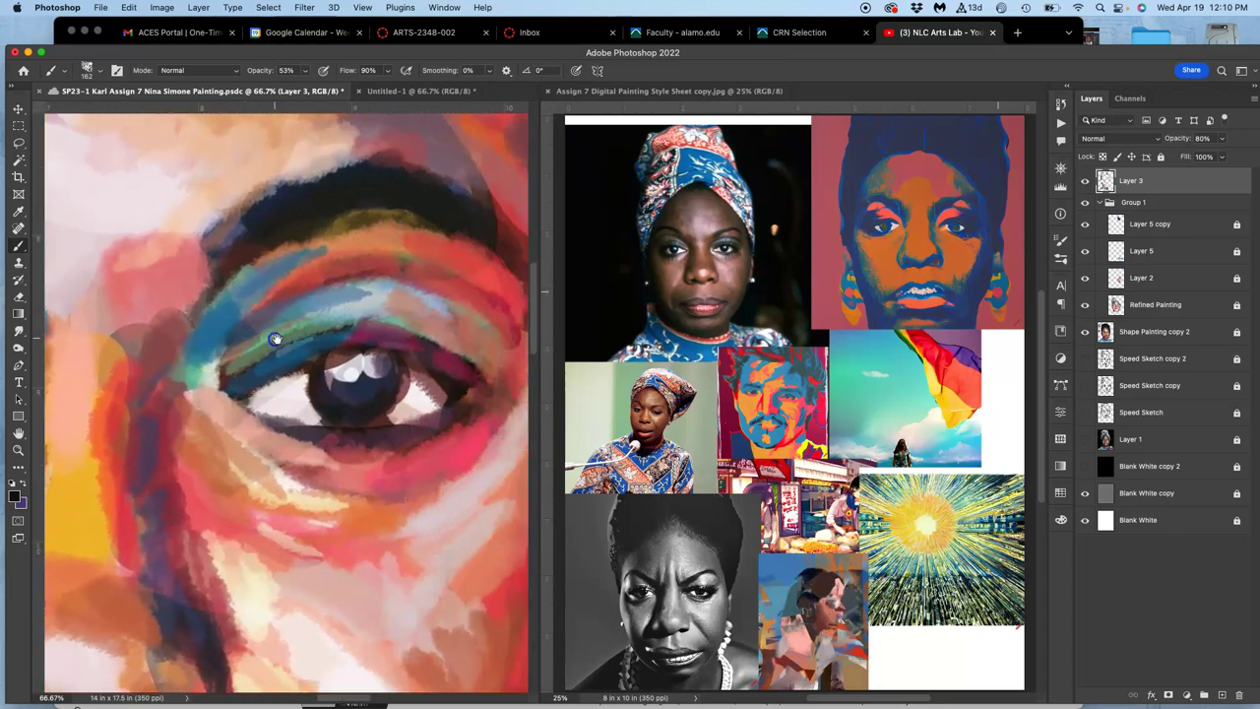
# Paint sampled teal strokes from the teal patch into the dark hair above the forehead, and break them up with dark strokes.
pyautogui.moveTo(304, 231)
pyautogui.mouseDown()
pyautogui.moveTo(318, 341)
pyautogui.moveTo(300, 473)
pyautogui.mouseUp()
pyautogui.moveTo(323, 212)
pyautogui.mouseDown()
pyautogui.moveTo(306, 400)
pyautogui.moveTo(291, 431)
pyautogui.mouseUp()
pyautogui.scroll(-10, 291, 430)
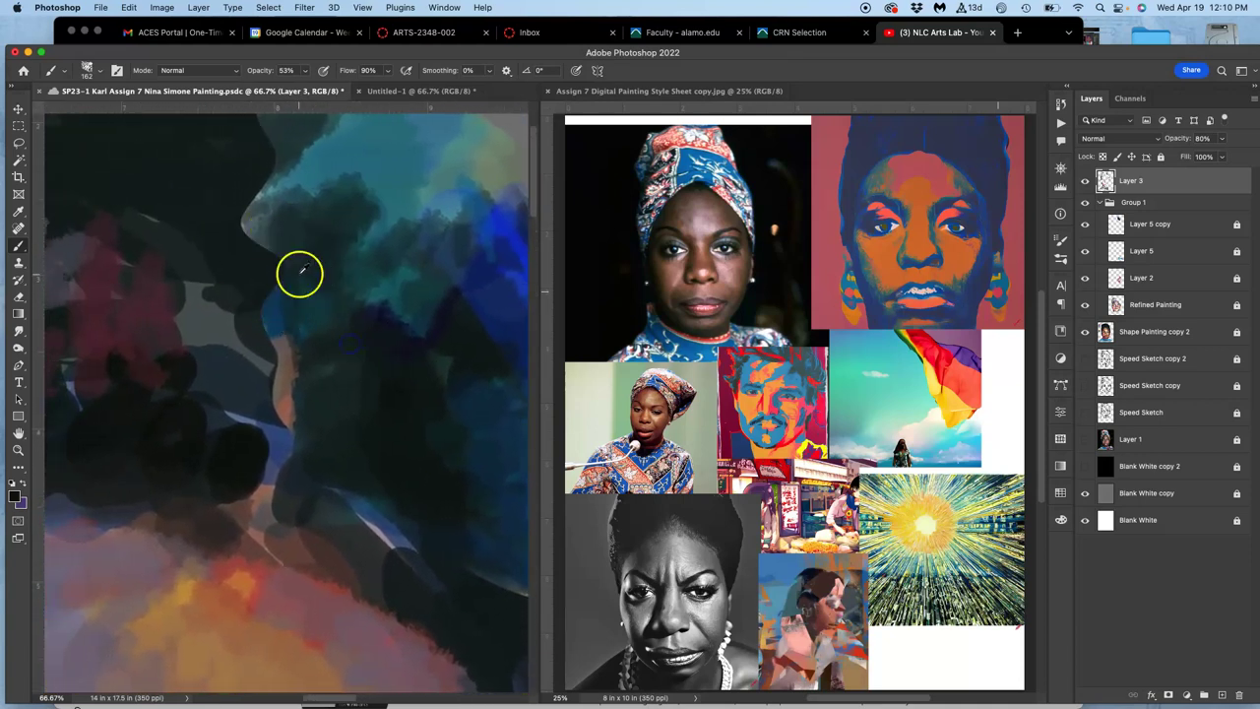
pyautogui.keyDown('alt'); pyautogui.click(330, 202); pyautogui.keyUp('alt')
pyautogui.moveTo(237, 195)
pyautogui.mouseDown()
pyautogui.moveTo(276, 306)
pyautogui.moveTo(248, 348)
pyautogui.moveTo(213, 299)
pyautogui.moveTo(279, 395)
pyautogui.moveTo(313, 315)
pyautogui.moveTo(318, 174)
pyautogui.mouseUp()
pyautogui.moveTo(203, 212)
pyautogui.mouseDown()
pyautogui.moveTo(264, 298)
pyautogui.moveTo(324, 168)
pyautogui.mouseUp()
pyautogui.moveTo(217, 172)
pyautogui.mouseDown()
pyautogui.moveTo(291, 329)
pyautogui.moveTo(233, 196)
pyautogui.moveTo(267, 210)
pyautogui.mouseUp()
pyautogui.moveTo(271, 281); pyautogui.dragTo(277, 329)
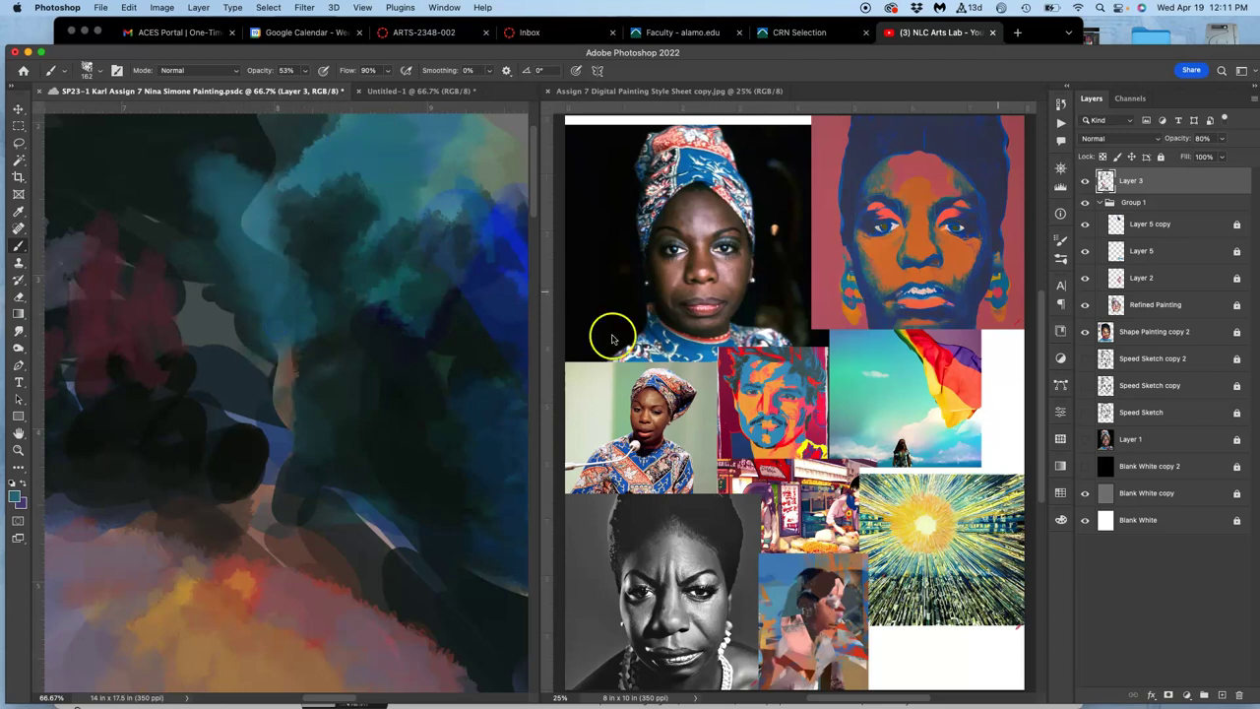
pyautogui.moveTo(340, 233)
pyautogui.mouseDown()
pyautogui.moveTo(451, 319)
pyautogui.moveTo(220, 191)
pyautogui.mouseUp()
pyautogui.moveTo(277, 254)
pyautogui.mouseDown()
pyautogui.moveTo(247, 193)
pyautogui.moveTo(253, 209)
pyautogui.mouseUp()
# Set the brush opacity to 84% and paint sampled dark blue and near-black strokes down through the teal hair area.
pyautogui.click(307, 73)
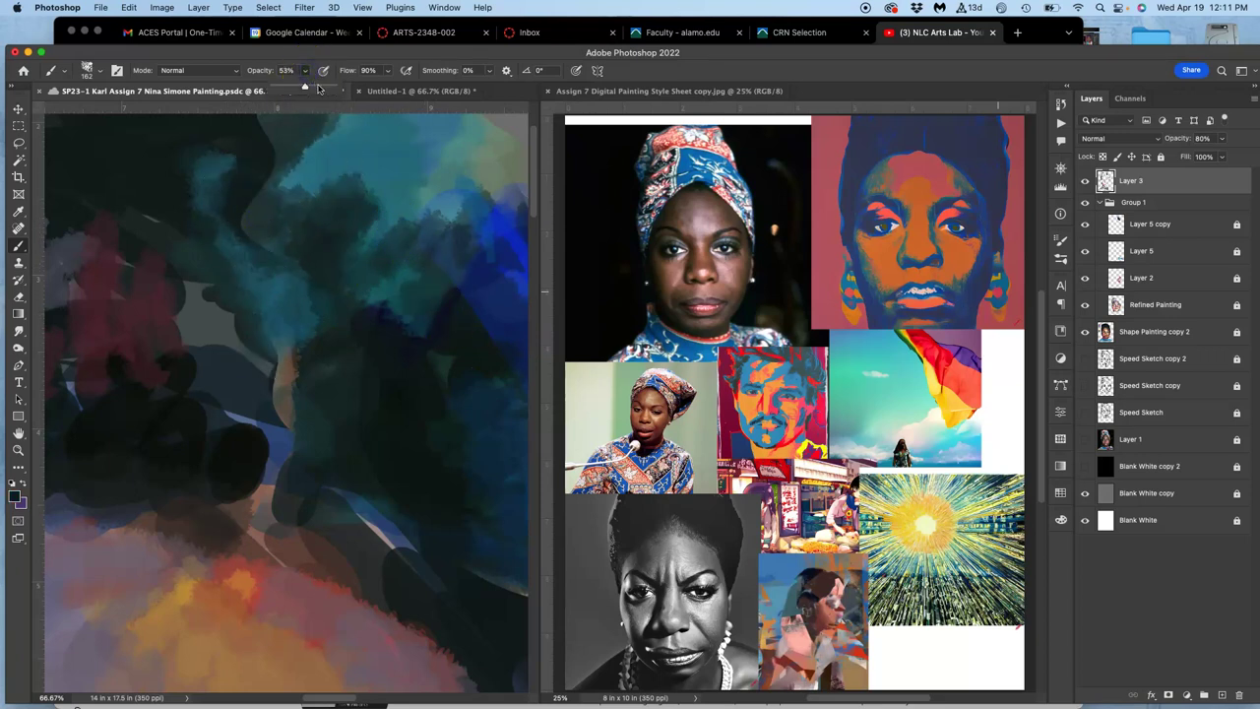
pyautogui.moveTo(325, 89); pyautogui.dragTo(324, 89)
pyautogui.keyDown('alt'); pyautogui.click(479, 258); pyautogui.keyUp('alt')
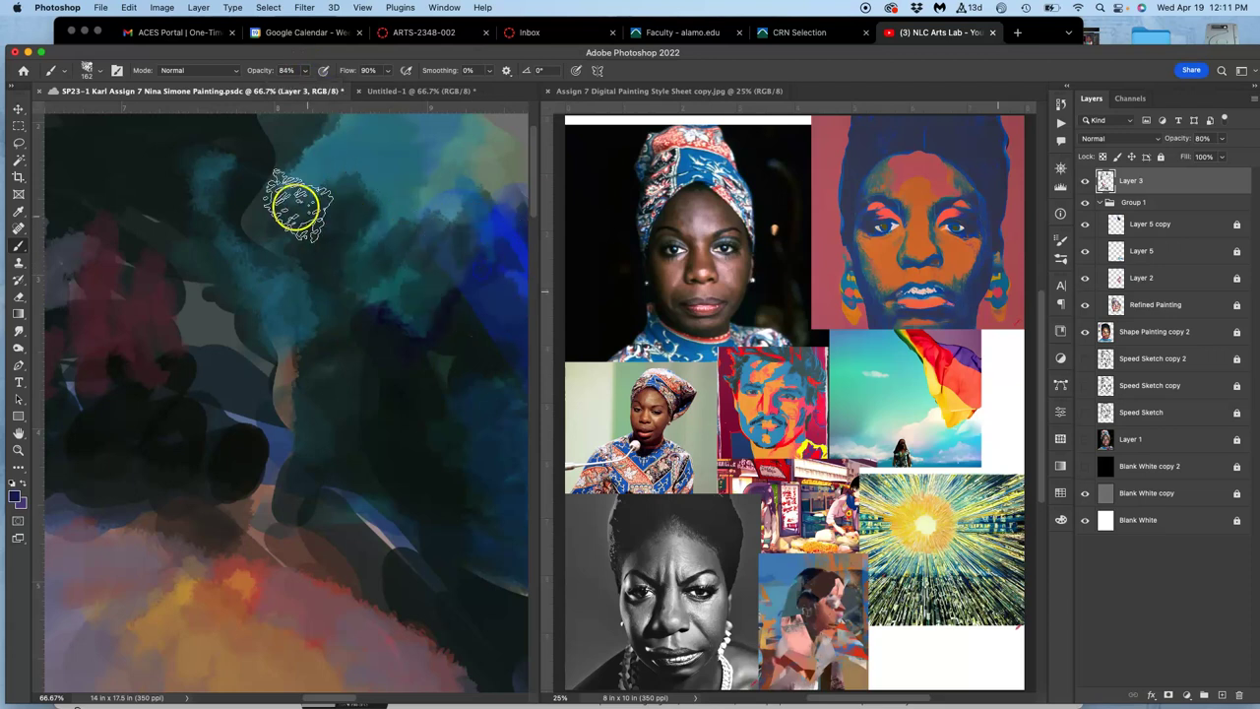
pyautogui.moveTo(286, 202)
pyautogui.mouseDown()
pyautogui.moveTo(259, 197)
pyautogui.moveTo(253, 239)
pyautogui.moveTo(287, 318)
pyautogui.moveTo(241, 355)
pyautogui.moveTo(398, 428)
pyautogui.mouseUp()
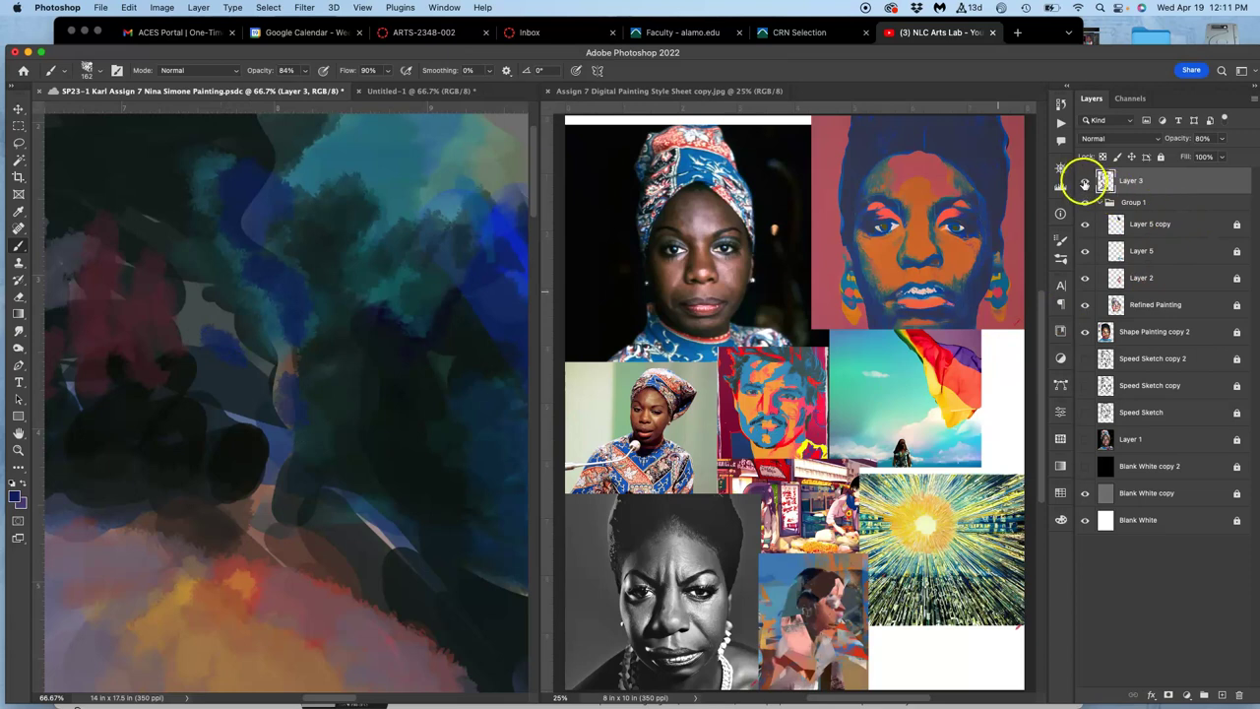
pyautogui.click(1085, 181)
pyautogui.click(1085, 182)
pyautogui.click(1084, 181)
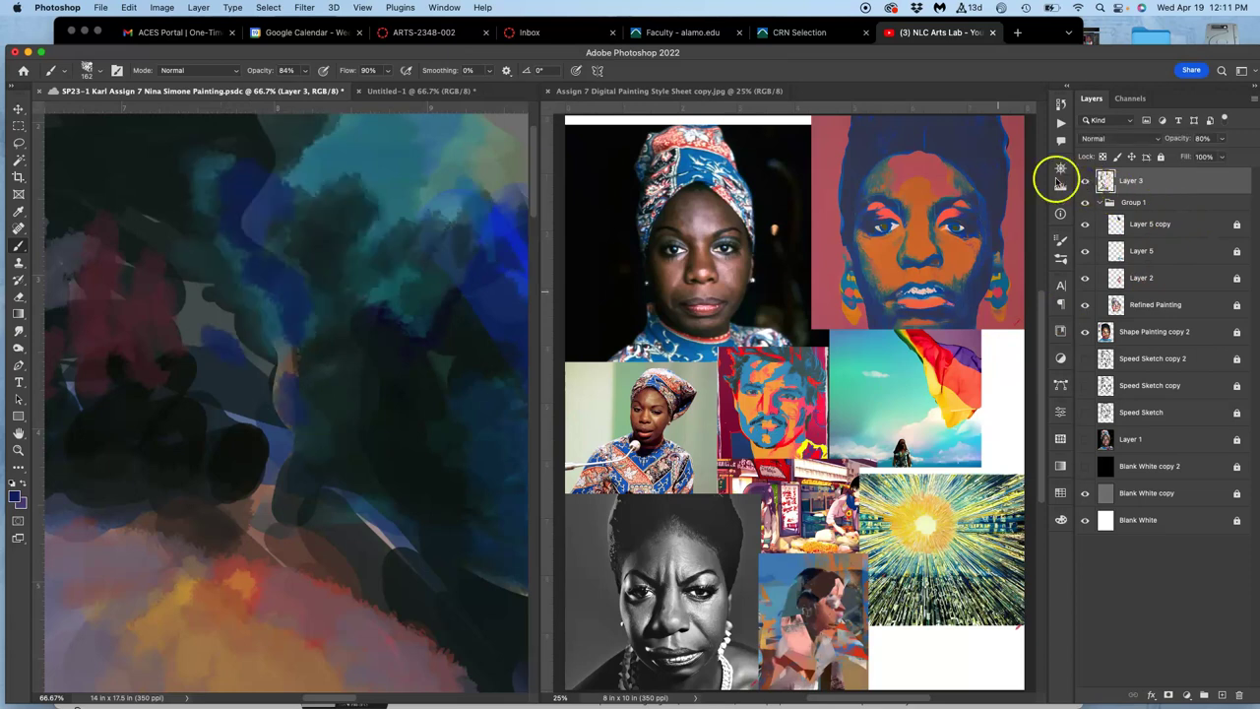
pyautogui.moveTo(295, 187)
pyautogui.mouseDown()
pyautogui.moveTo(250, 217)
pyautogui.moveTo(309, 266)
pyautogui.moveTo(234, 194)
pyautogui.moveTo(251, 209)
pyautogui.moveTo(261, 163)
pyautogui.moveTo(239, 221)
pyautogui.moveTo(284, 268)
pyautogui.moveTo(300, 315)
pyautogui.mouseUp()
pyautogui.keyDown('alt'); pyautogui.click(381, 345); pyautogui.keyUp('alt')
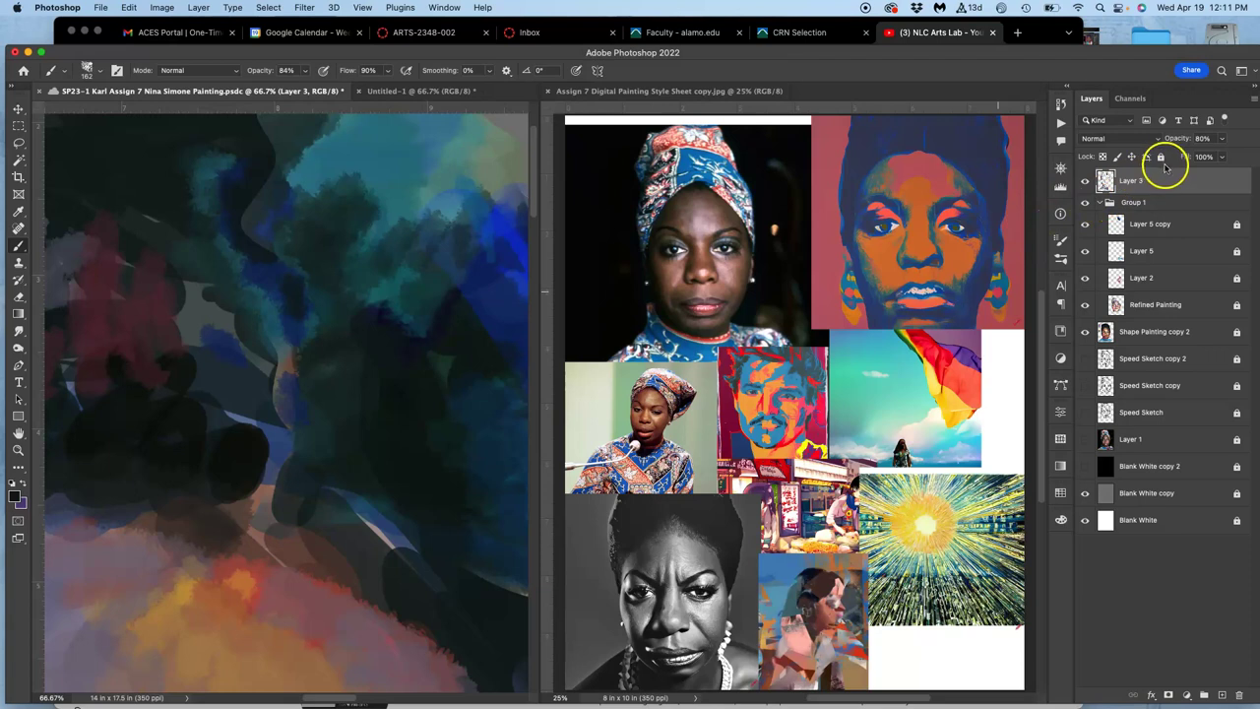
# Set Layer 3's opacity to 100%.
pyautogui.click(1221, 137)
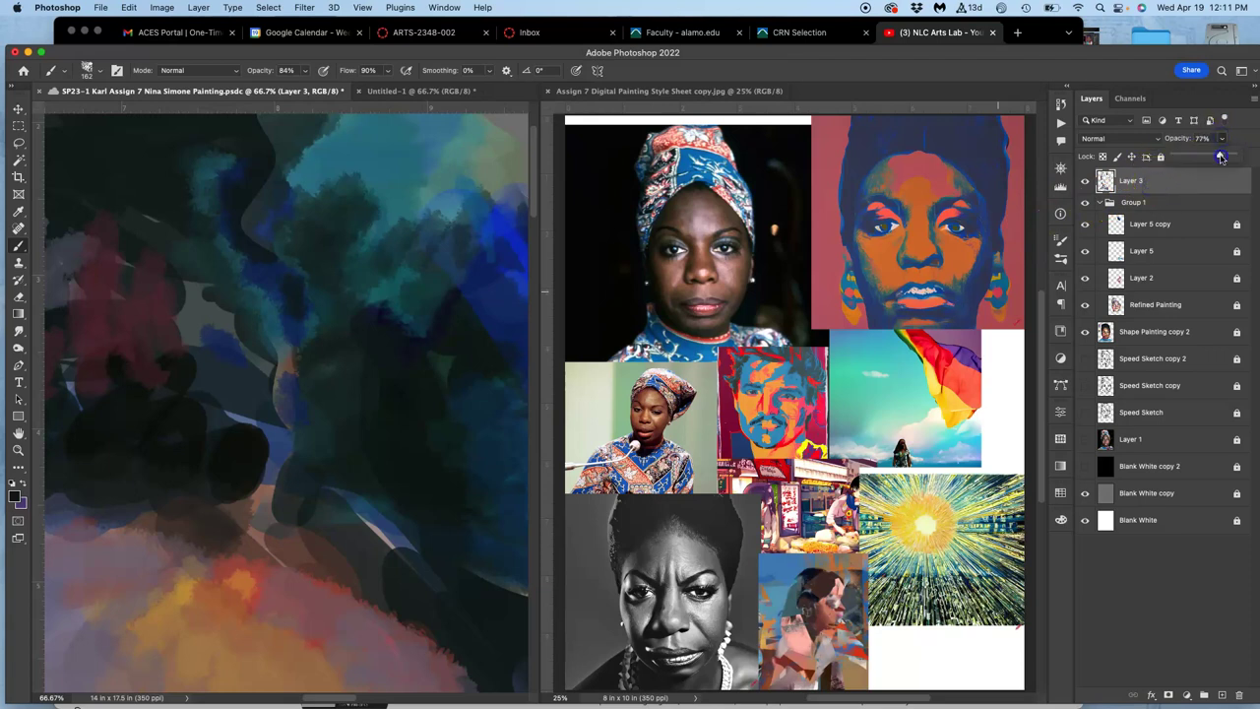
pyautogui.moveTo(1220, 157); pyautogui.dragTo(1244, 151)
pyautogui.click(1237, 158)
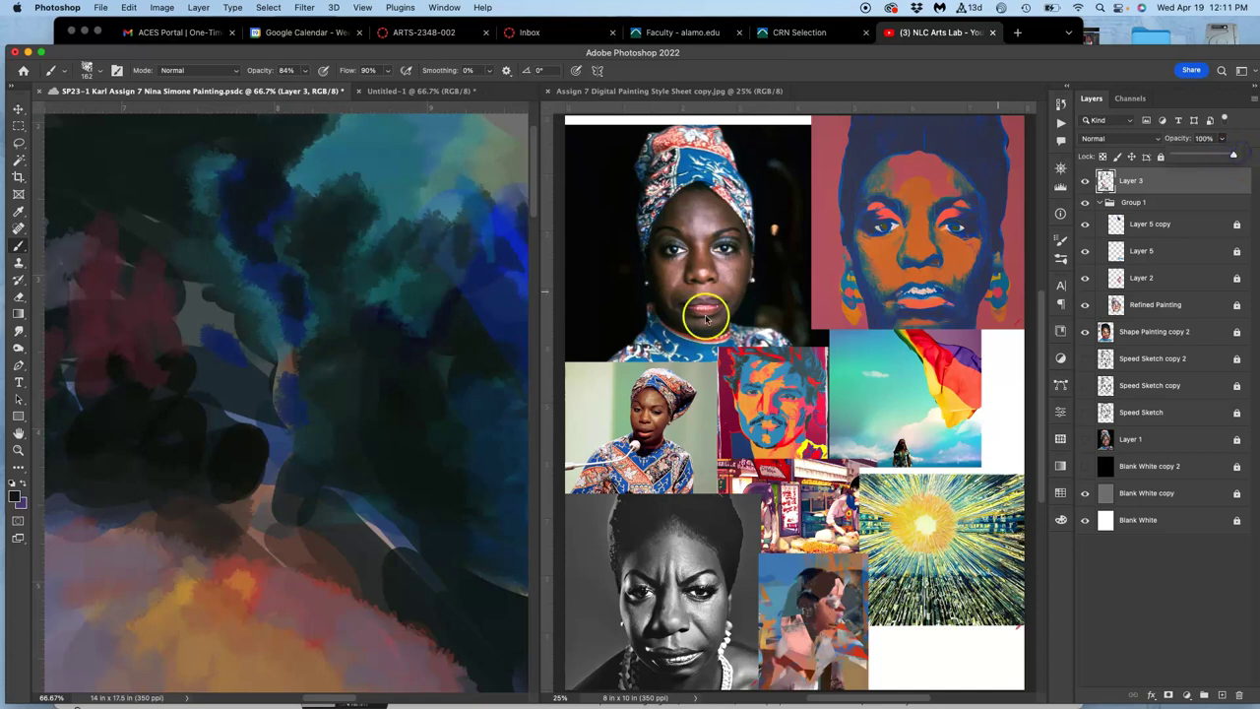
# Set the brush opacity to 50% and paint dark strokes across the middle and upper parts of the hair.
pyautogui.scroll(-3, 439, 315)
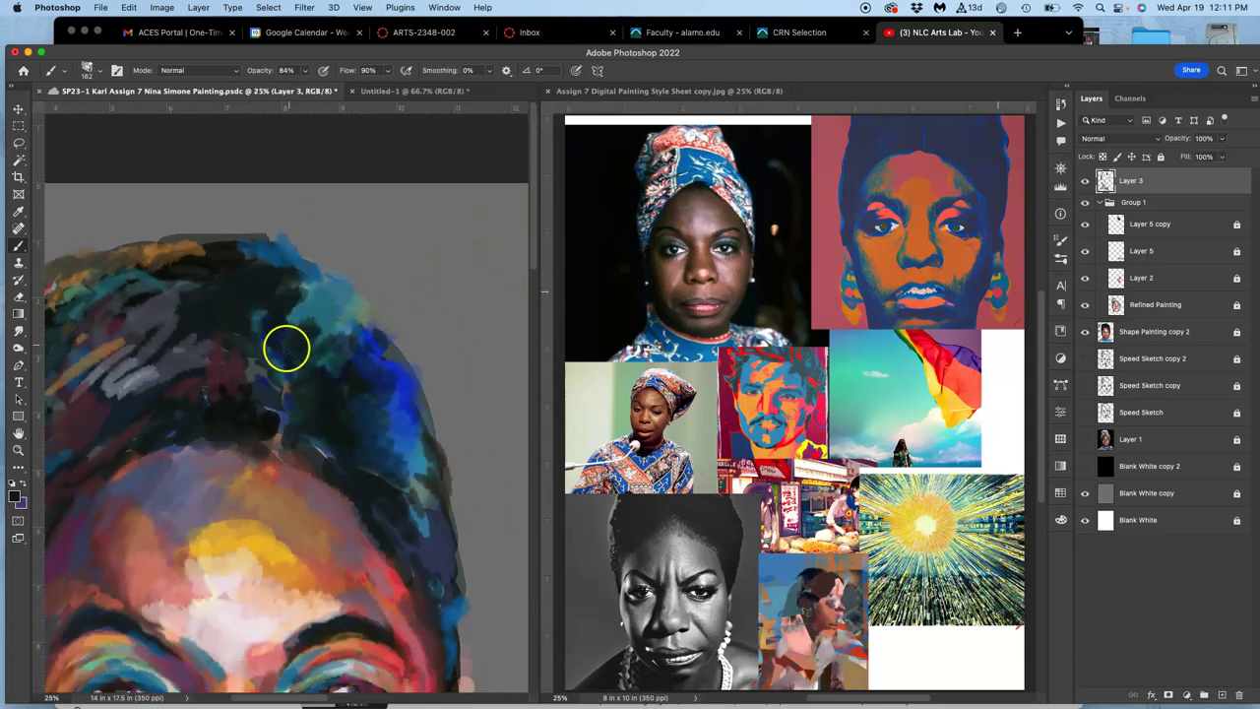
pyautogui.moveTo(282, 349); pyautogui.dragTo(252, 328)
pyautogui.moveTo(346, 378)
pyautogui.mouseDown()
pyautogui.moveTo(332, 324)
pyautogui.moveTo(286, 285)
pyautogui.mouseUp()
pyautogui.click(308, 71)
pyautogui.moveTo(286, 87); pyautogui.dragTo(284, 88)
pyautogui.click(285, 302)
pyautogui.moveTo(288, 289)
pyautogui.mouseDown()
pyautogui.moveTo(327, 338)
pyautogui.moveTo(408, 366)
pyautogui.mouseUp()
pyautogui.moveTo(285, 300)
pyautogui.mouseDown()
pyautogui.moveTo(226, 279)
pyautogui.moveTo(135, 284)
pyautogui.moveTo(304, 245)
pyautogui.moveTo(235, 212)
pyautogui.moveTo(191, 211)
pyautogui.mouseUp()
pyautogui.click(250, 214)
pyautogui.click(240, 181)
pyautogui.click(219, 248)
# Paint strokes along the hair's left side and above the forehead with dark red and black tones sampled from the portrait.
pyautogui.keyDown('alt'); pyautogui.click(165, 317); pyautogui.keyUp('alt')
pyautogui.moveTo(147, 292)
pyautogui.mouseDown()
pyautogui.moveTo(142, 337)
pyautogui.moveTo(143, 387)
pyautogui.moveTo(148, 373)
pyautogui.moveTo(132, 396)
pyautogui.moveTo(140, 327)
pyautogui.moveTo(97, 374)
pyautogui.moveTo(116, 323)
pyautogui.mouseUp()
pyautogui.keyDown('alt'); pyautogui.click(103, 369); pyautogui.keyUp('alt')
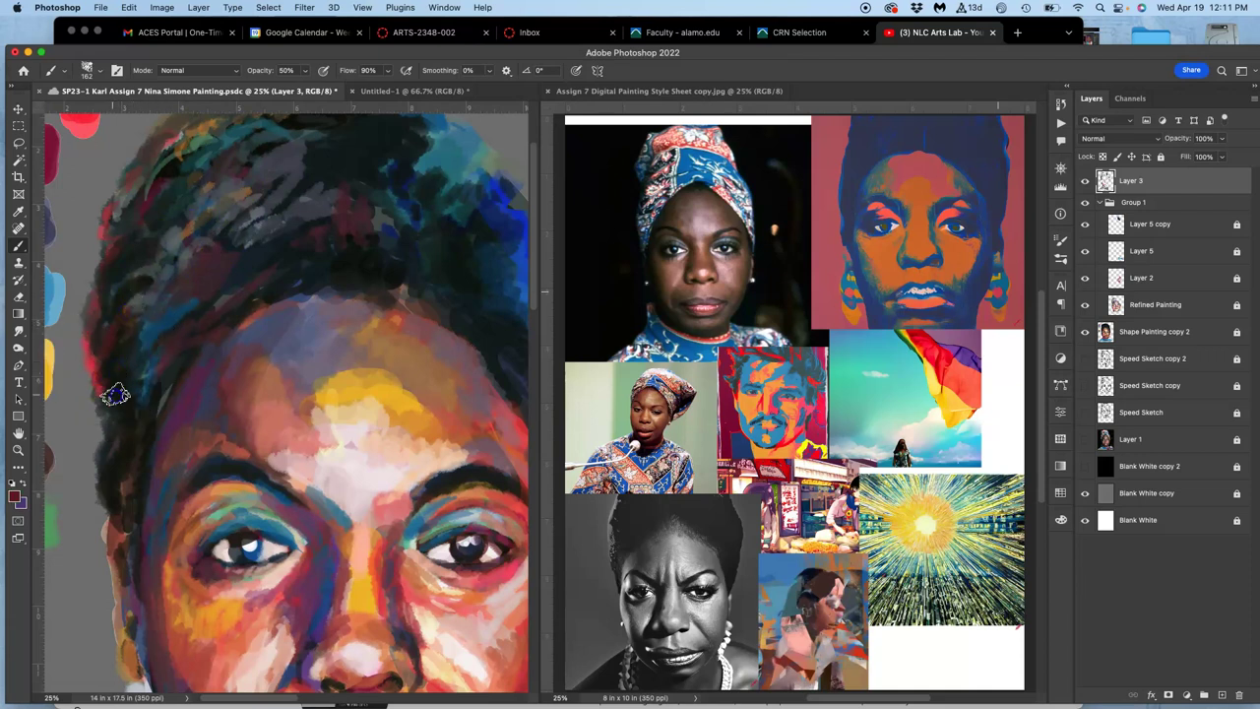
pyautogui.moveTo(293, 209); pyautogui.dragTo(249, 280)
pyautogui.moveTo(305, 248)
pyautogui.mouseDown()
pyautogui.moveTo(296, 273)
pyautogui.moveTo(313, 256)
pyautogui.mouseUp()
pyautogui.keyDown('alt'); pyautogui.click(313, 266); pyautogui.keyUp('alt')
pyautogui.click(149, 178)
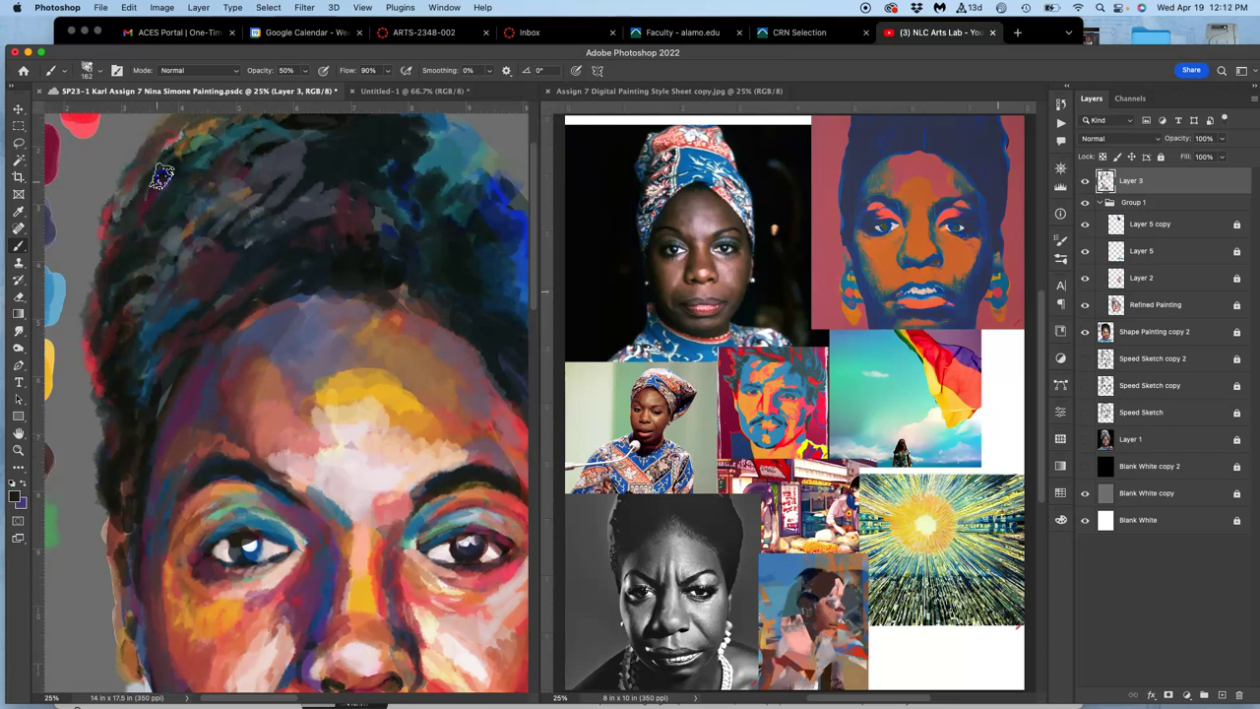
pyautogui.click(132, 382)
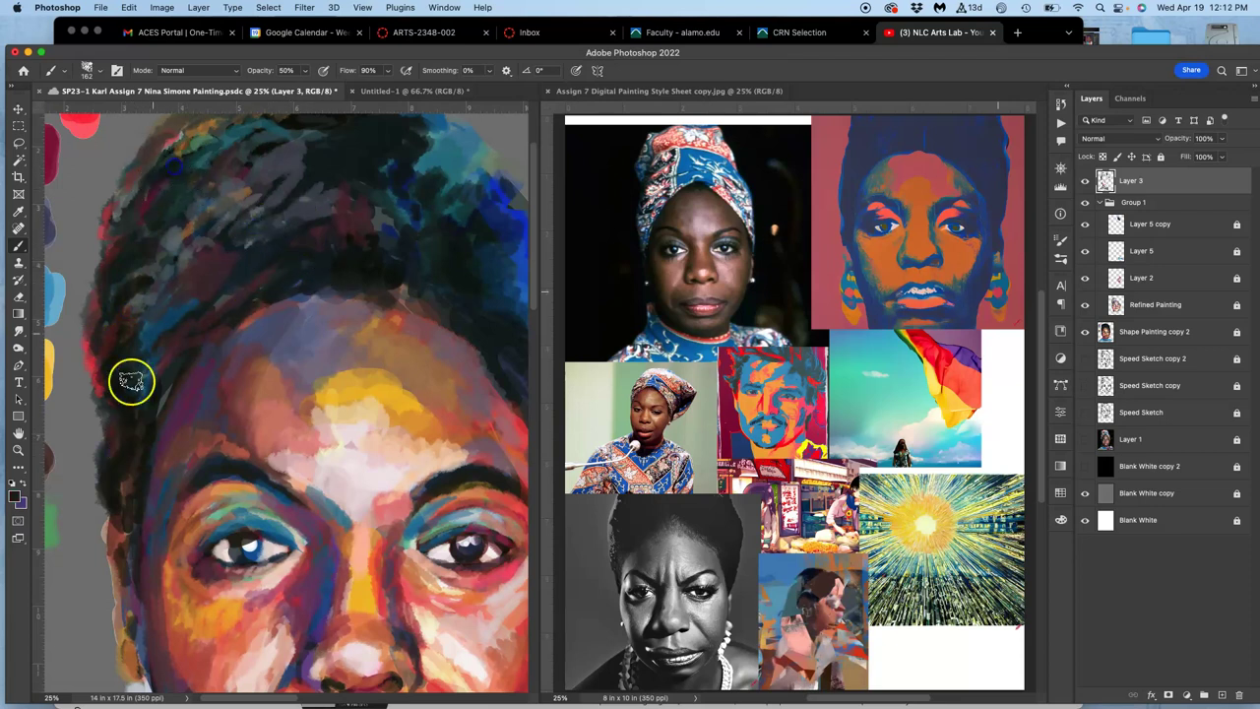
# Smudge the hair strokes along the left side and above the forehead at 19% strength to blend them.
pyautogui.click(17, 330)
pyautogui.moveTo(248, 236)
pyautogui.mouseDown()
pyautogui.moveTo(259, 194)
pyautogui.moveTo(223, 218)
pyautogui.moveTo(216, 246)
pyautogui.moveTo(227, 245)
pyautogui.moveTo(223, 217)
pyautogui.moveTo(216, 254)
pyautogui.moveTo(222, 238)
pyautogui.moveTo(180, 256)
pyautogui.mouseUp()
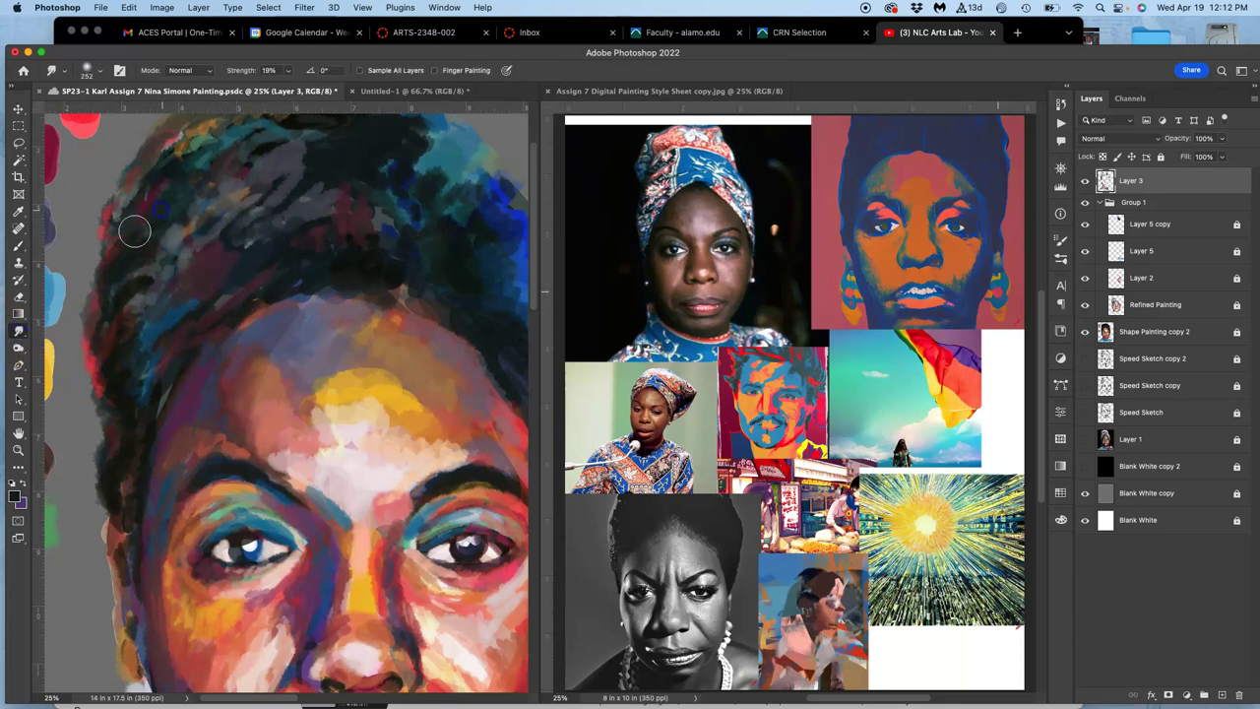
pyautogui.moveTo(126, 299)
pyautogui.mouseDown()
pyautogui.moveTo(115, 336)
pyautogui.moveTo(129, 340)
pyautogui.moveTo(158, 312)
pyautogui.moveTo(149, 358)
pyautogui.moveTo(165, 324)
pyautogui.moveTo(157, 364)
pyautogui.mouseUp()
pyautogui.moveTo(150, 409); pyautogui.dragTo(147, 439)
pyautogui.moveTo(384, 237); pyautogui.dragTo(348, 245)
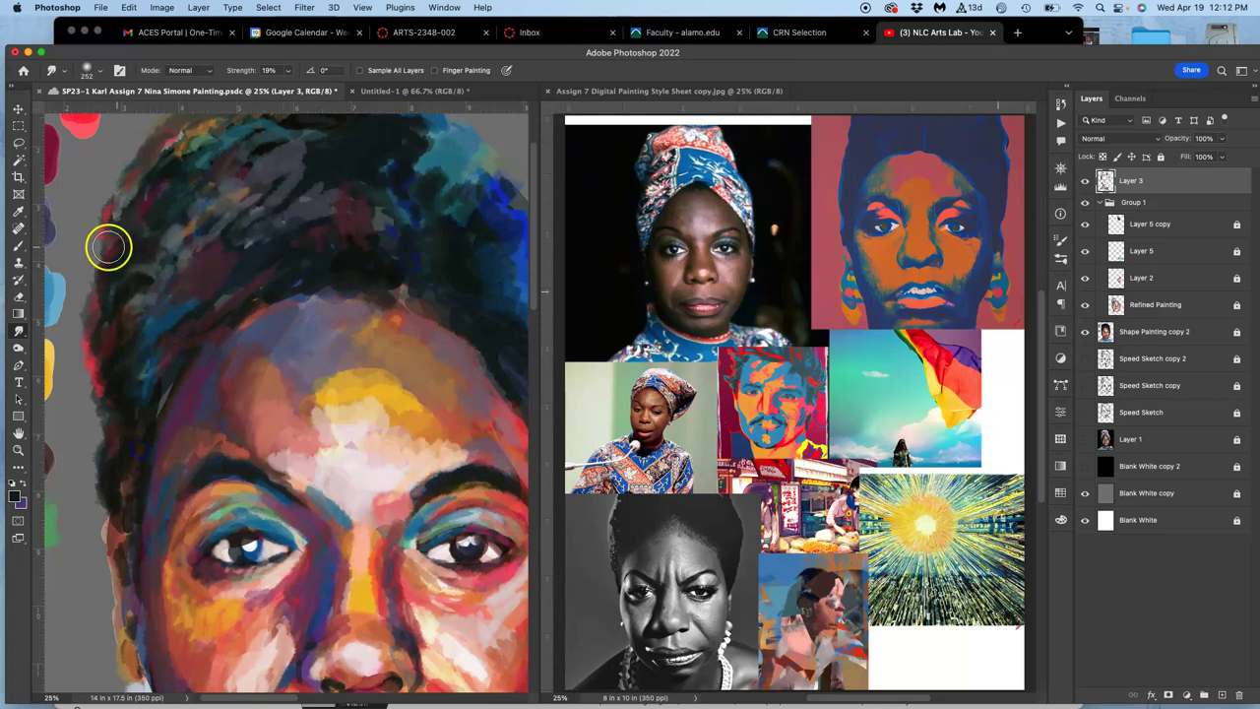
# Brush short muted purple marks onto the pale forehead highlight above the brows, using a colour sampled from the face.
pyautogui.click(17, 245)
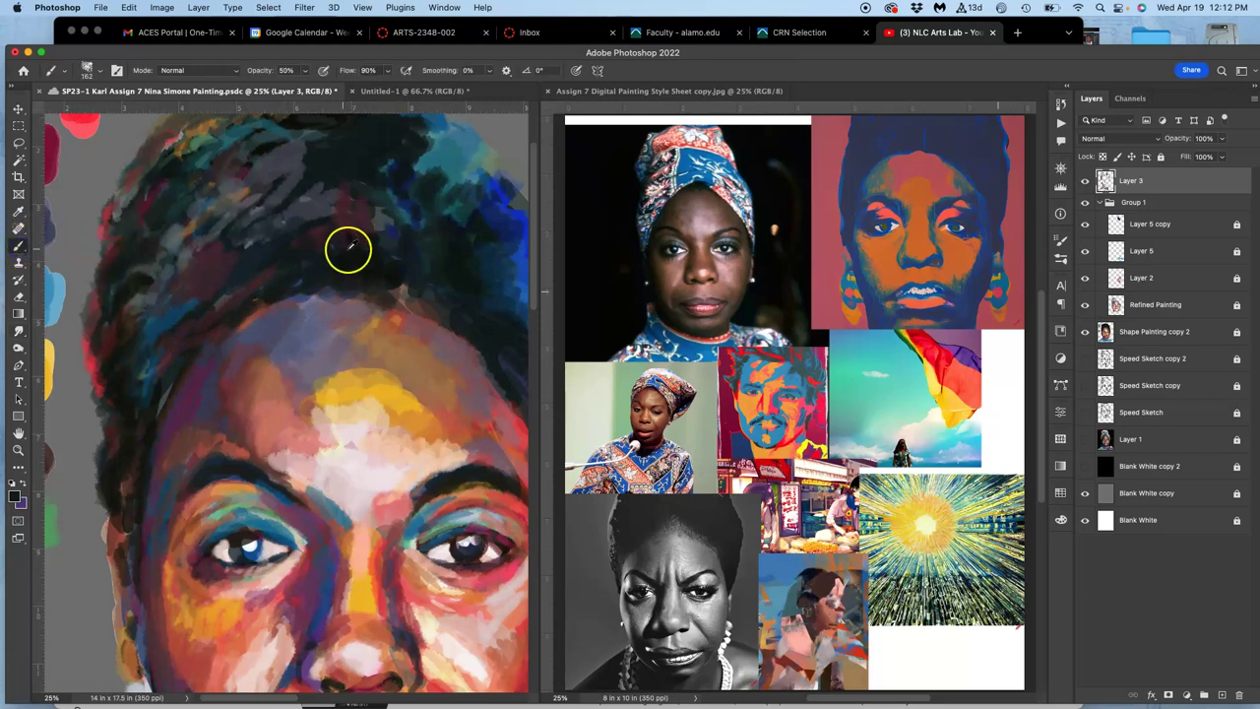
pyautogui.keyDown('alt'); pyautogui.click(355, 563); pyautogui.keyUp('alt')
pyautogui.keyDown('alt'); pyautogui.click(351, 529); pyautogui.keyUp('alt')
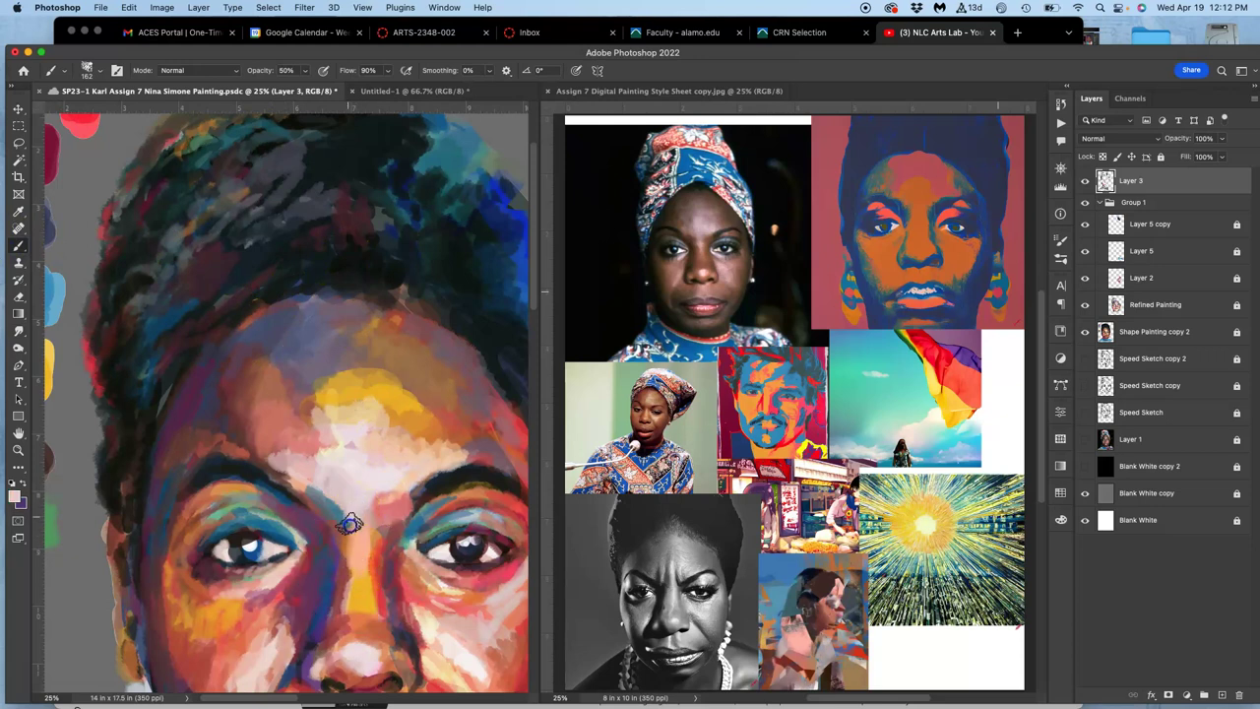
pyautogui.keyDown('alt'); pyautogui.click(346, 514); pyautogui.keyUp('alt')
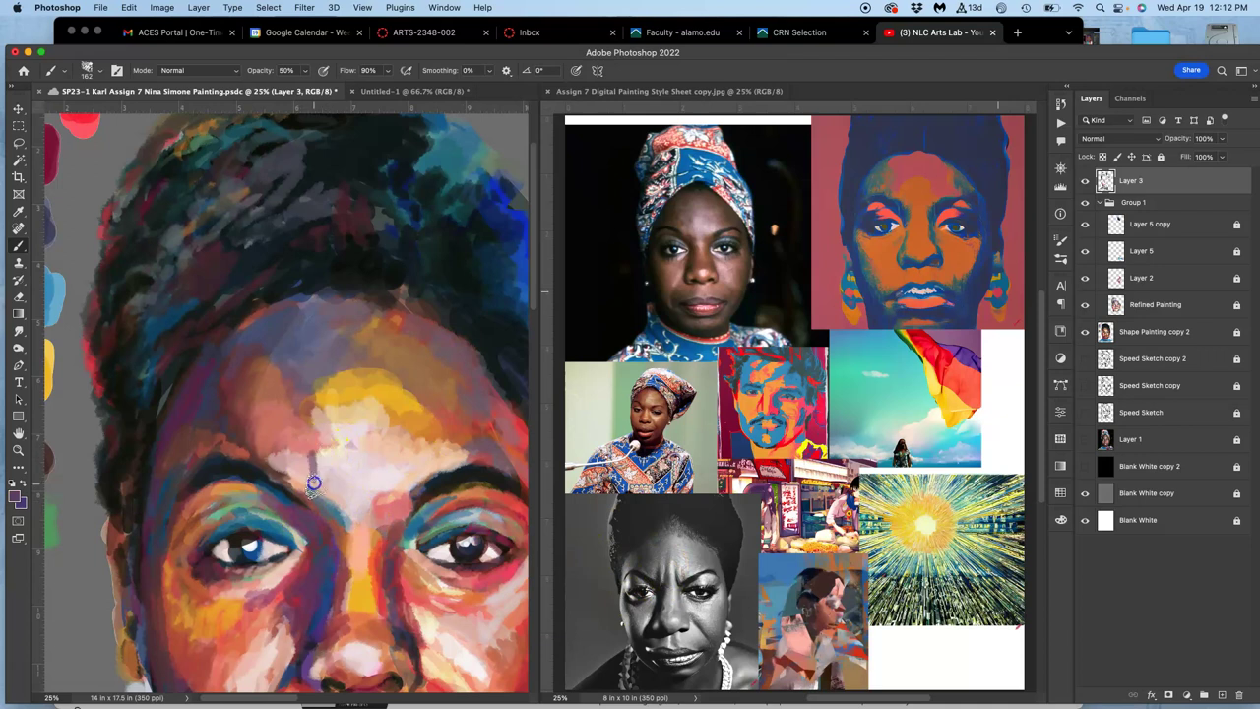
pyautogui.moveTo(313, 449)
pyautogui.mouseDown()
pyautogui.moveTo(314, 482)
pyautogui.moveTo(341, 488)
pyautogui.mouseUp()
pyautogui.moveTo(358, 423)
pyautogui.mouseDown()
pyautogui.moveTo(390, 422)
pyautogui.moveTo(391, 462)
pyautogui.mouseUp()
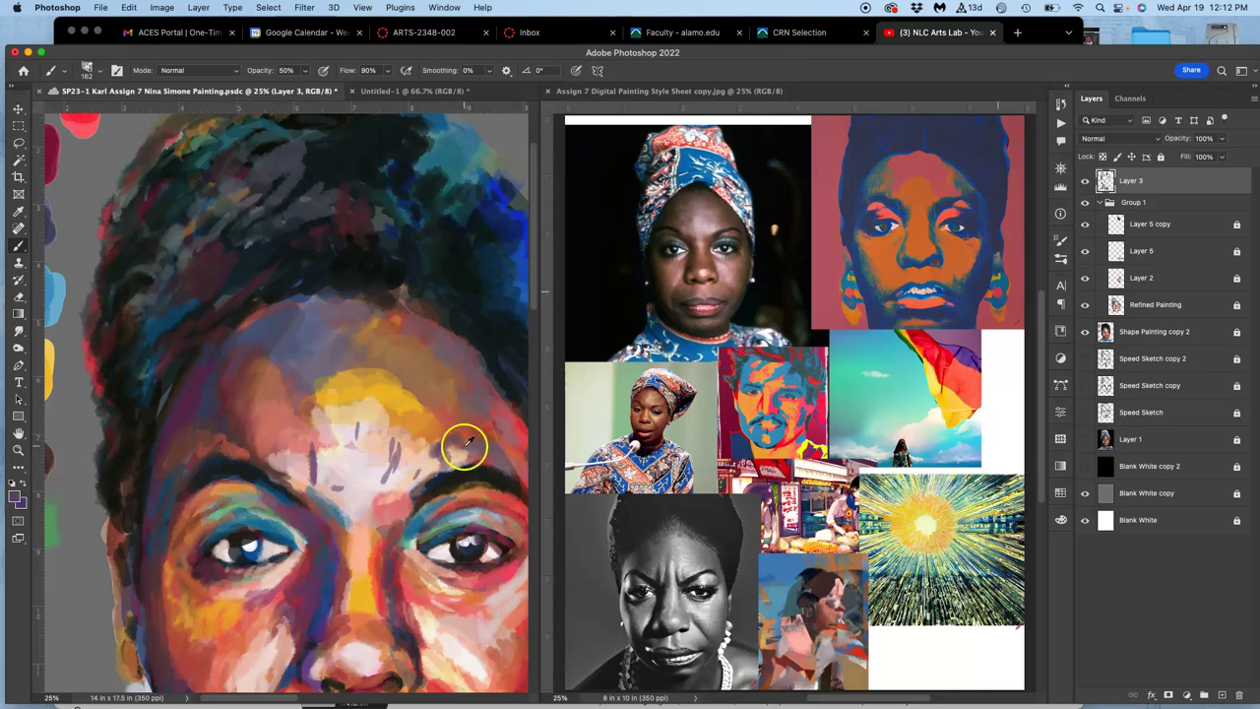
# Paint sampled pink, purple and ochre tones around the forehead marks and between the eyebrows.
pyautogui.keyDown('alt'); pyautogui.click(450, 453); pyautogui.keyUp('alt')
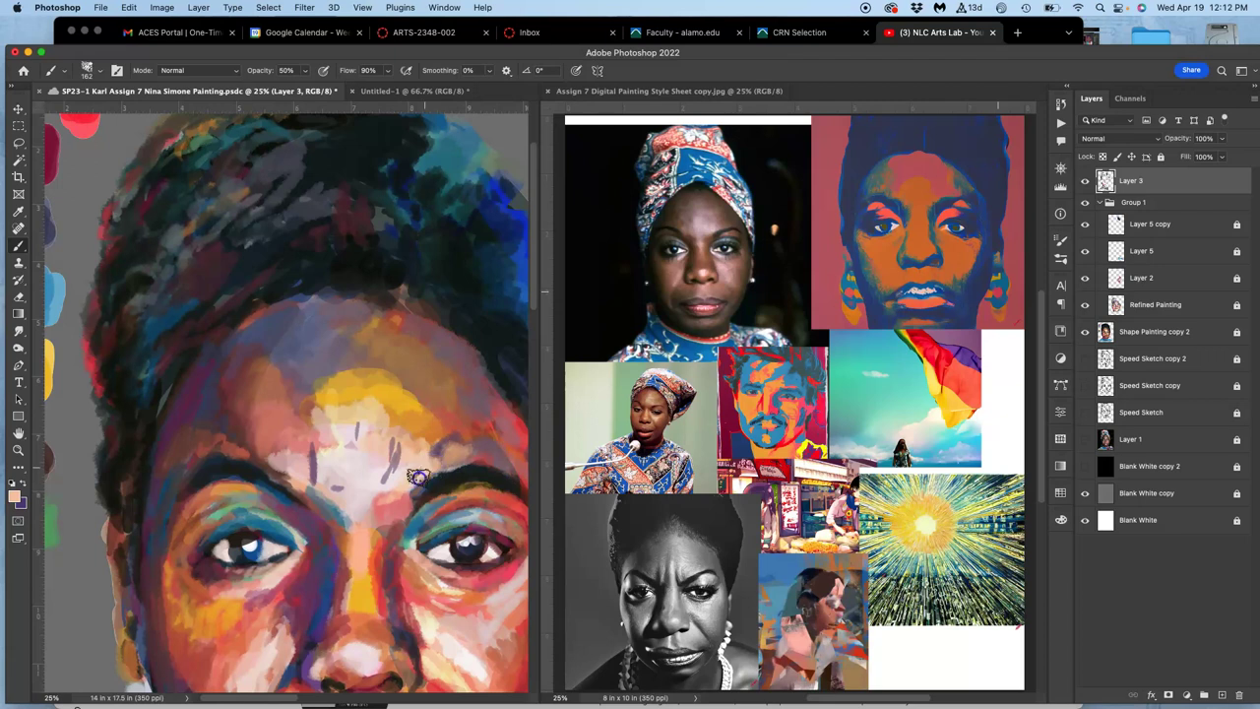
pyautogui.keyDown('alt'); pyautogui.click(440, 448); pyautogui.keyUp('alt')
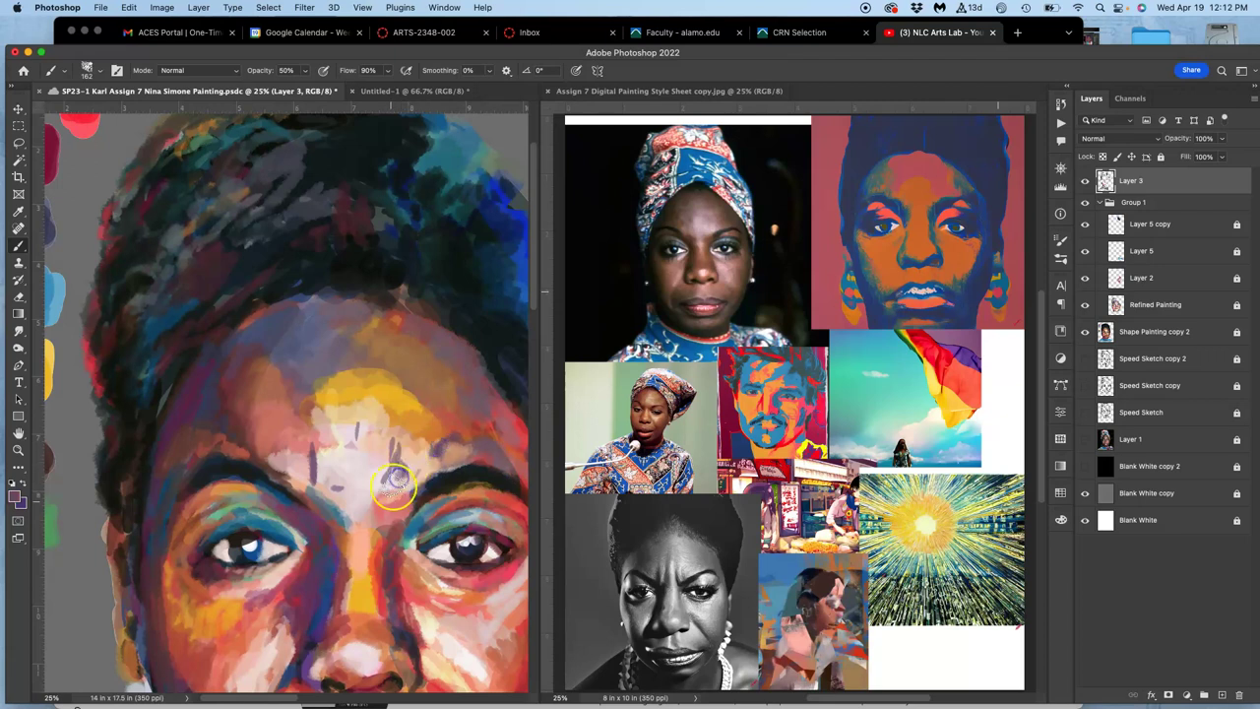
pyautogui.keyDown('alt'); pyautogui.click(372, 526); pyautogui.keyUp('alt')
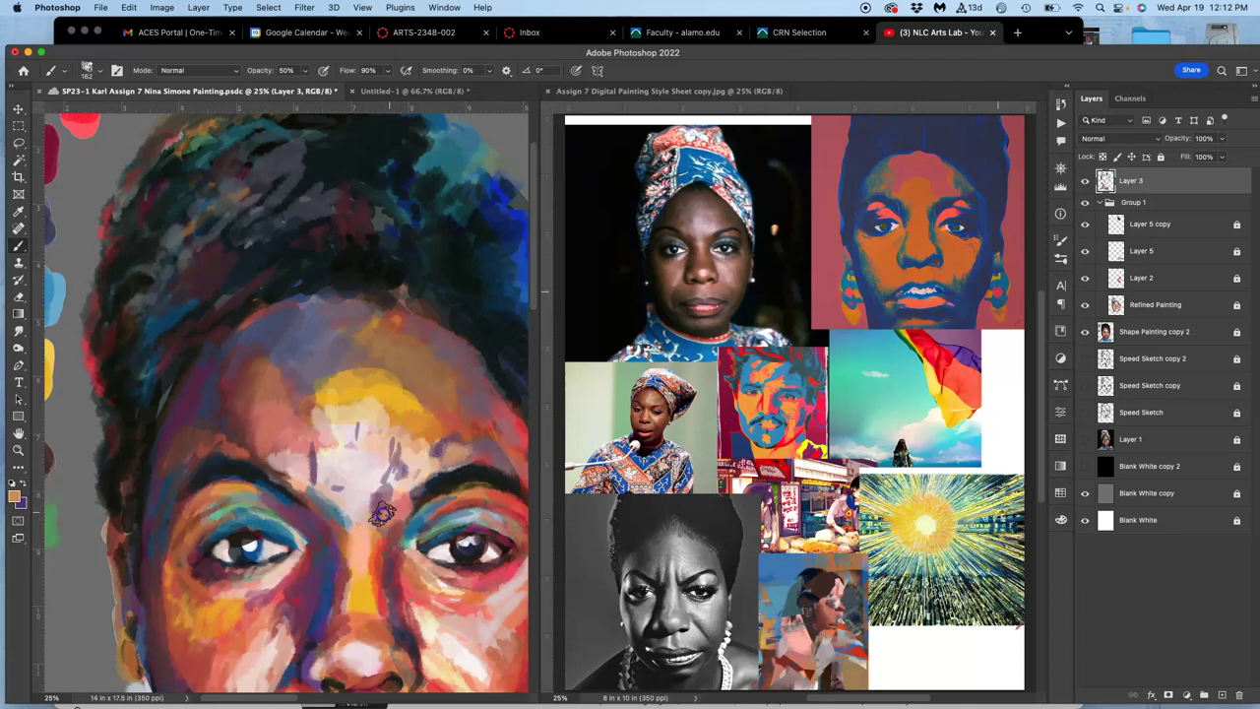
pyautogui.keyDown('alt'); pyautogui.click(352, 500); pyautogui.keyUp('alt')
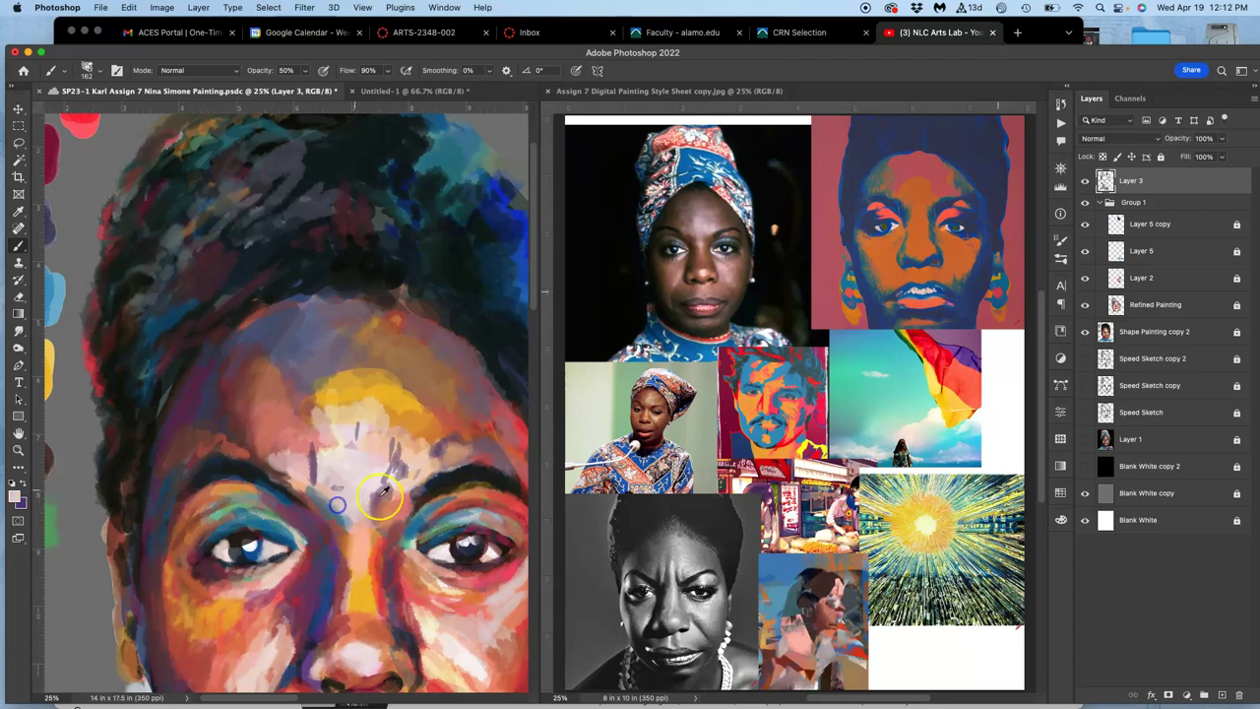
pyautogui.keyDown('alt'); pyautogui.click(346, 497); pyautogui.keyUp('alt')
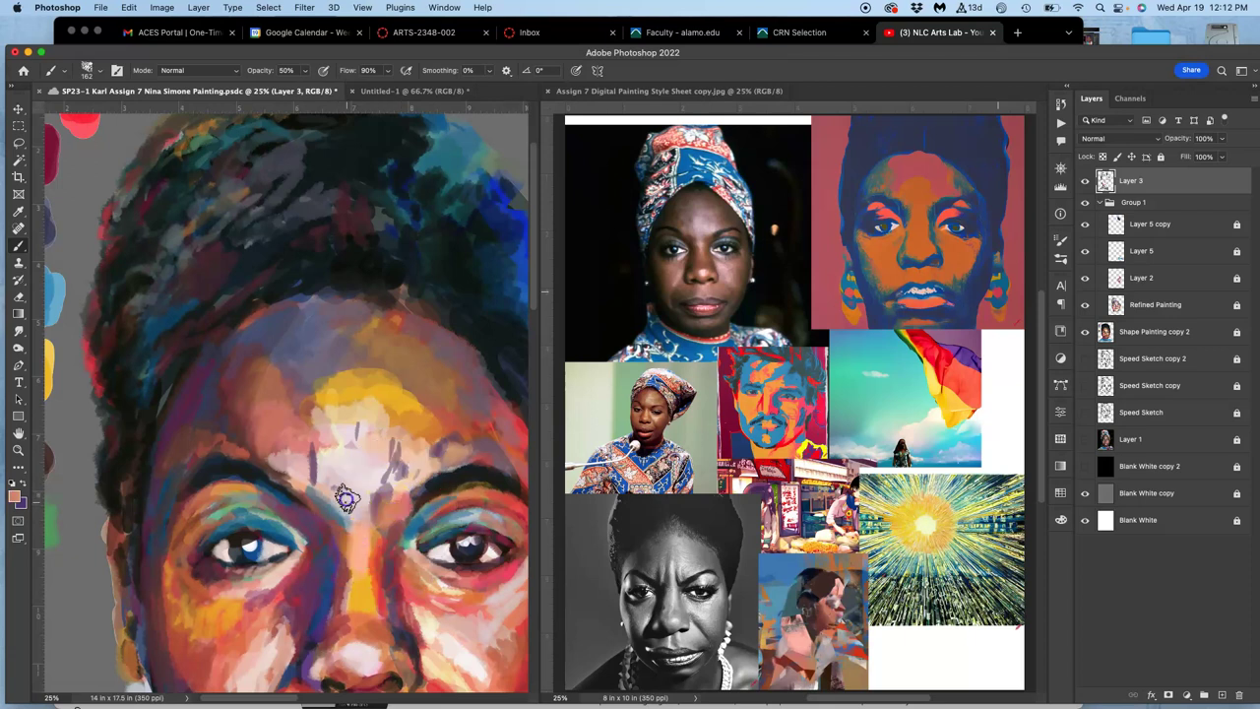
# Paint sampled orange and peach skin tones along the bridge of the nose.
pyautogui.keyDown('alt'); pyautogui.click(350, 591); pyautogui.keyUp('alt')
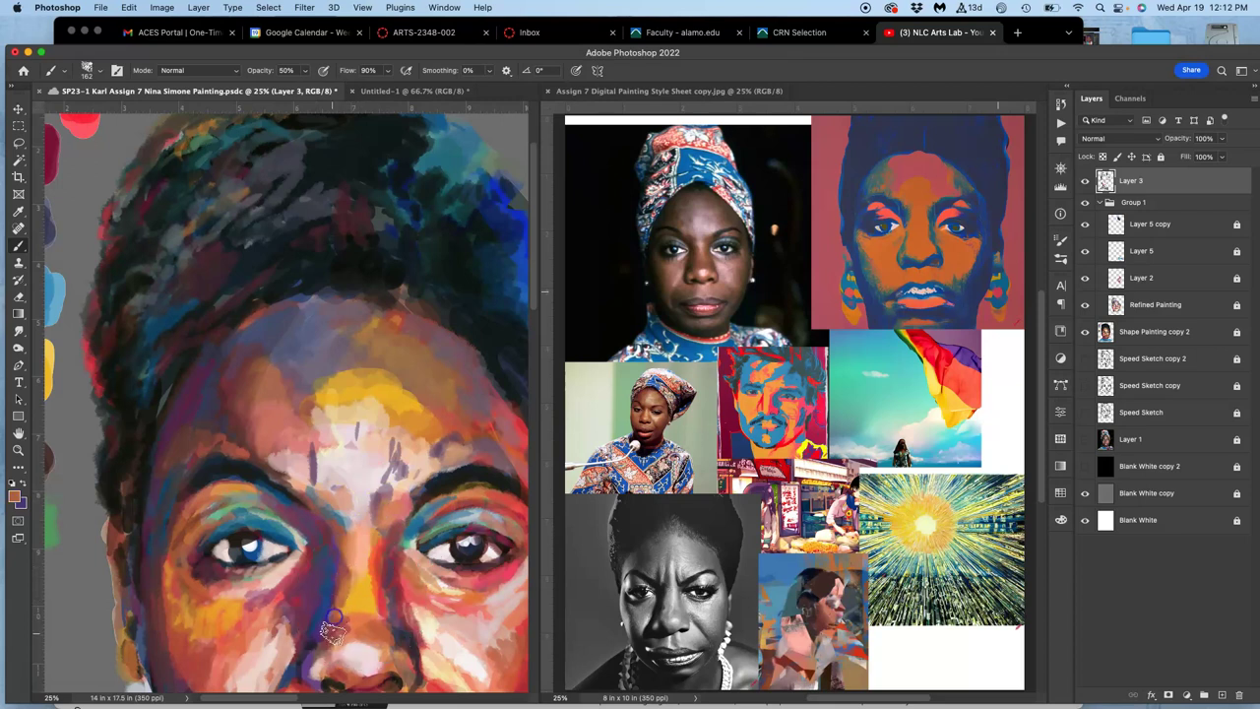
pyautogui.keyDown('alt'); pyautogui.click(382, 598); pyautogui.keyUp('alt')
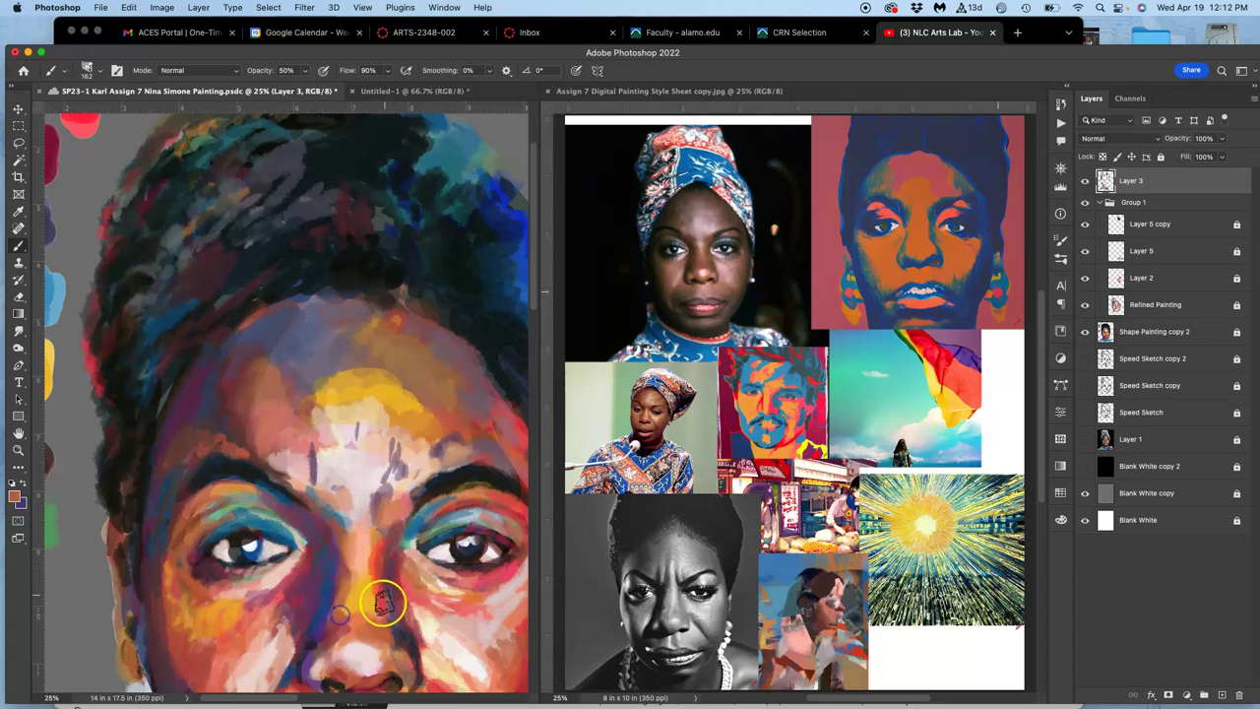
pyautogui.keyDown('alt'); pyautogui.click(369, 549); pyautogui.keyUp('alt')
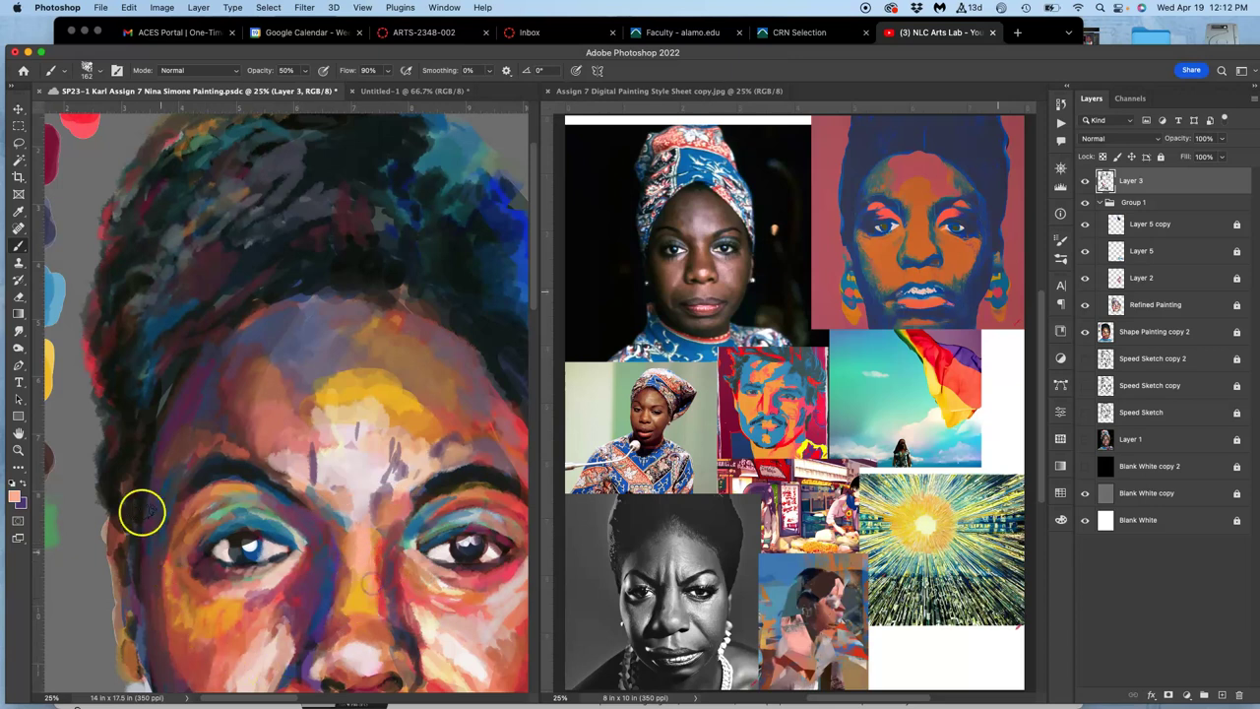
# Smudge the purple forehead marks into the pale highlight between the brows at 19% strength.
pyautogui.click(17, 333)
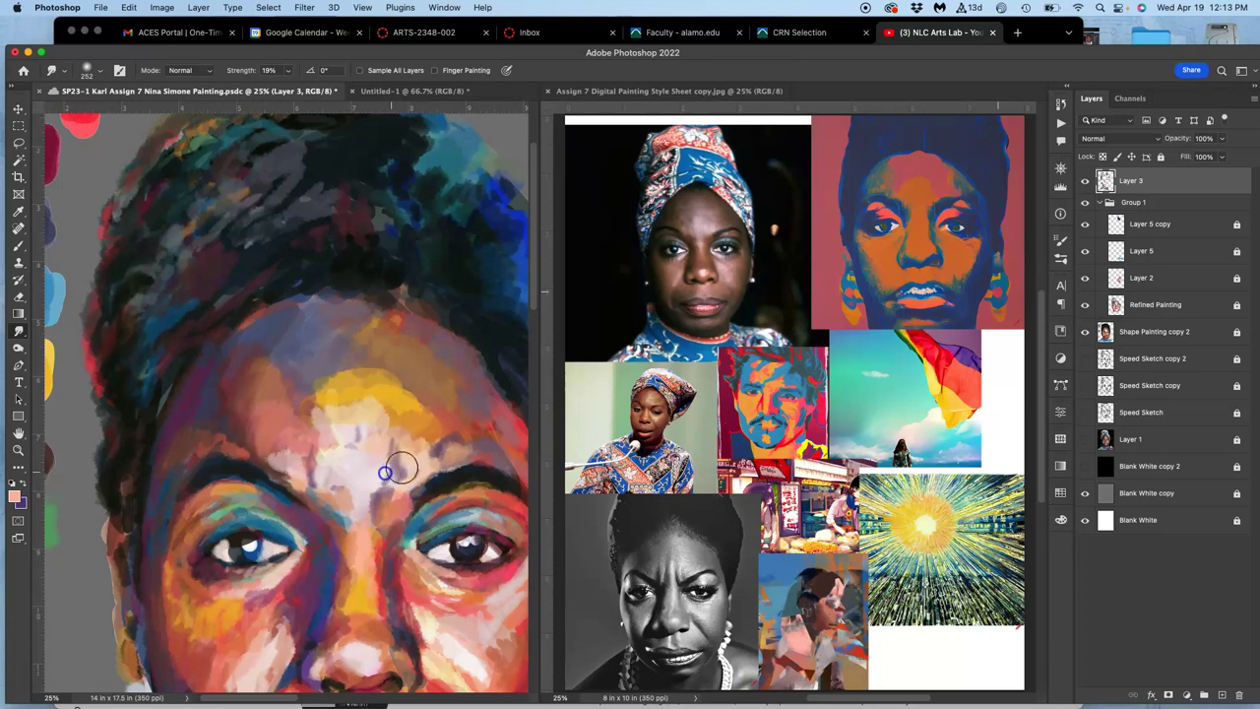
pyautogui.moveTo(407, 462); pyautogui.dragTo(384, 486)
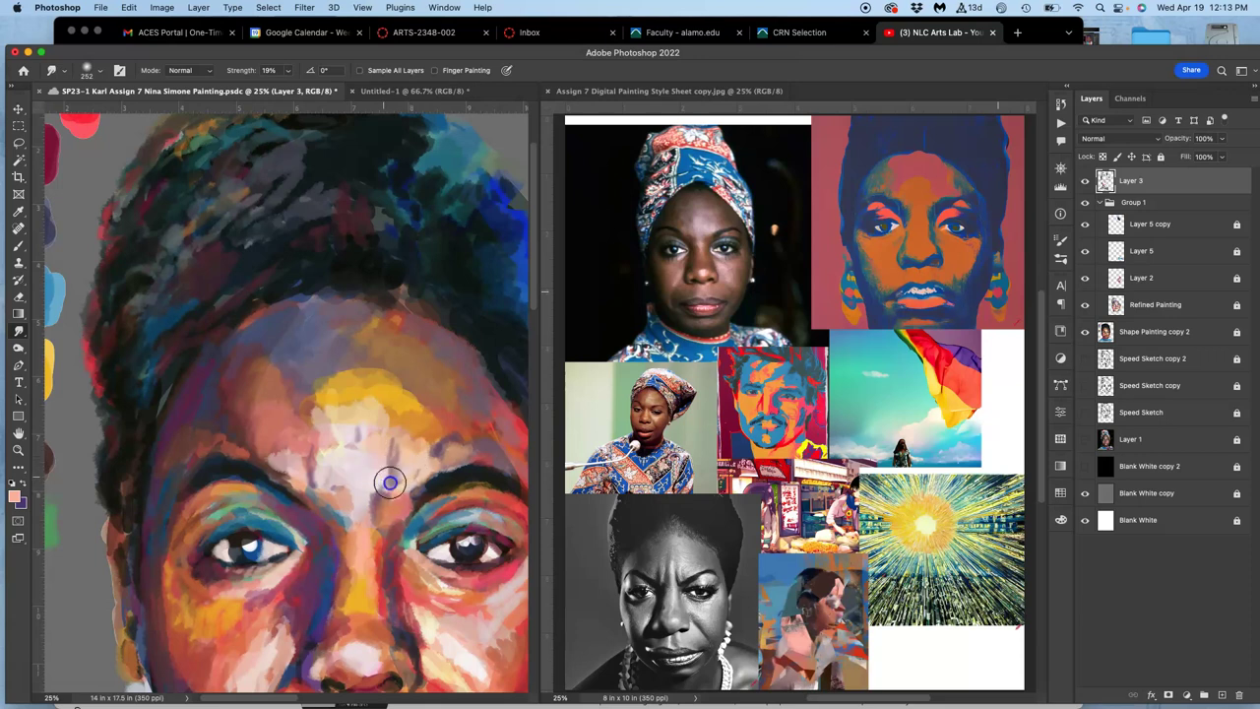
pyautogui.moveTo(333, 494)
pyautogui.mouseDown()
pyautogui.moveTo(317, 487)
pyautogui.moveTo(348, 444)
pyautogui.mouseUp()
# Switch from smudging back to the Brush tool.
pyautogui.click(22, 248)
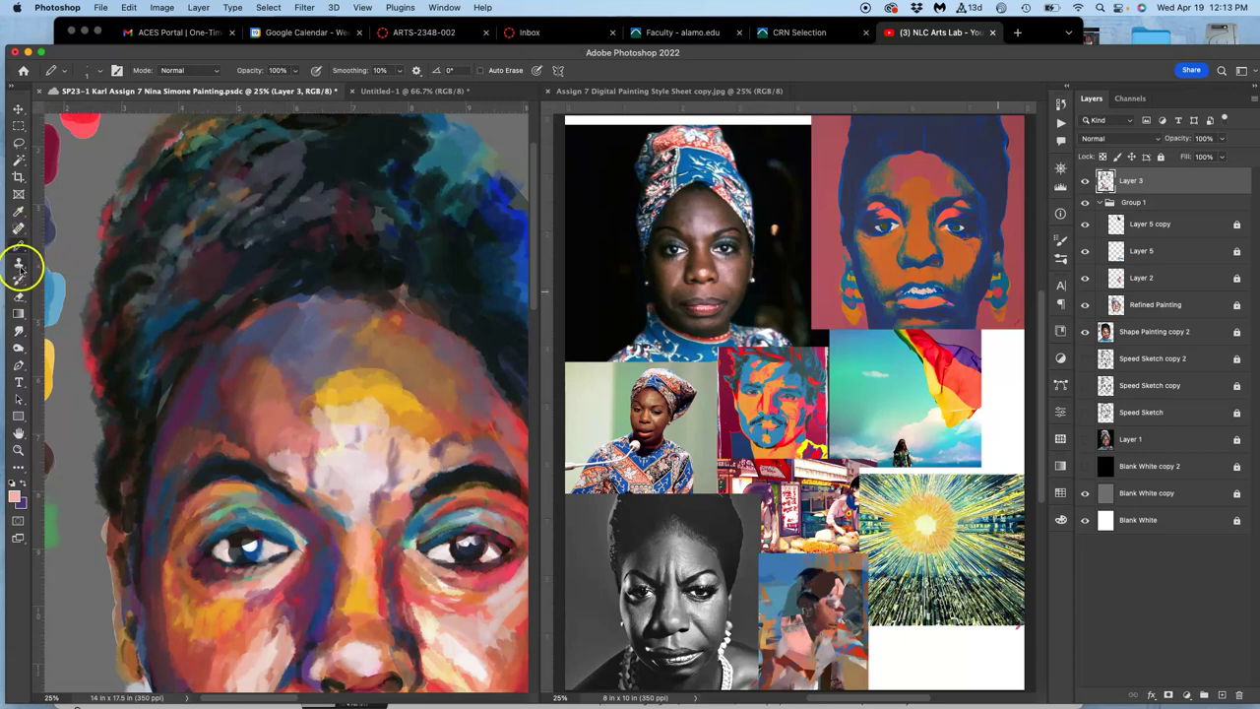
pyautogui.rightClick(18, 248)
pyautogui.click(51, 242)
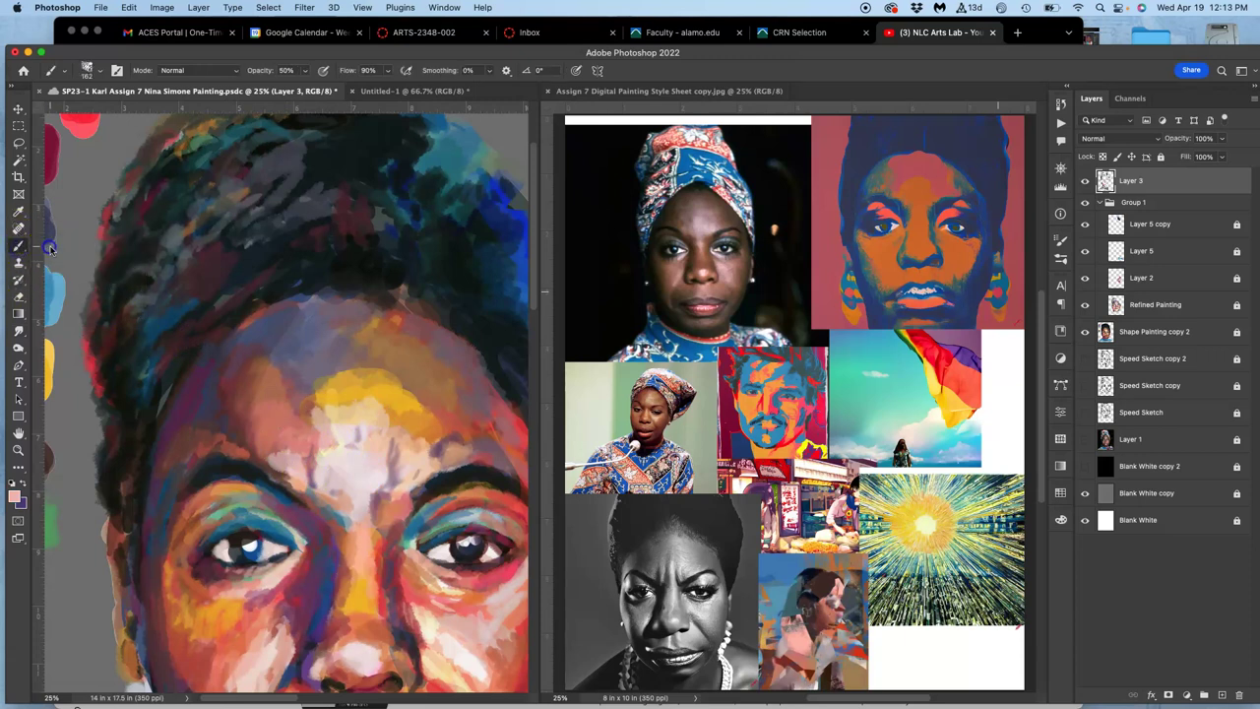
# Paint sampled pale pink and light yellow tones into the highlight at the centre of the forehead.
pyautogui.keyDown('alt'); pyautogui.click(349, 472); pyautogui.keyUp('alt')
pyautogui.moveTo(311, 451)
pyautogui.mouseDown()
pyautogui.moveTo(310, 474)
pyautogui.moveTo(306, 464)
pyautogui.mouseUp()
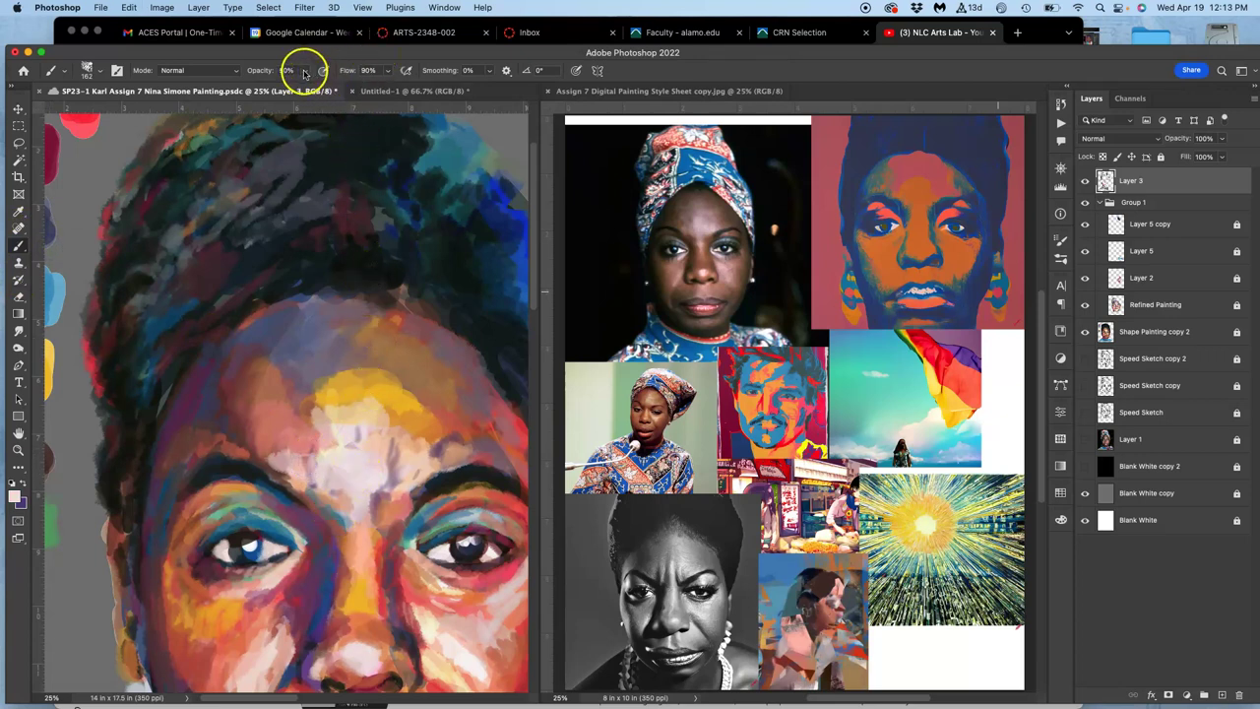
pyautogui.keyDown('alt'); pyautogui.click(372, 407); pyautogui.keyUp('alt')
pyautogui.click(341, 480)
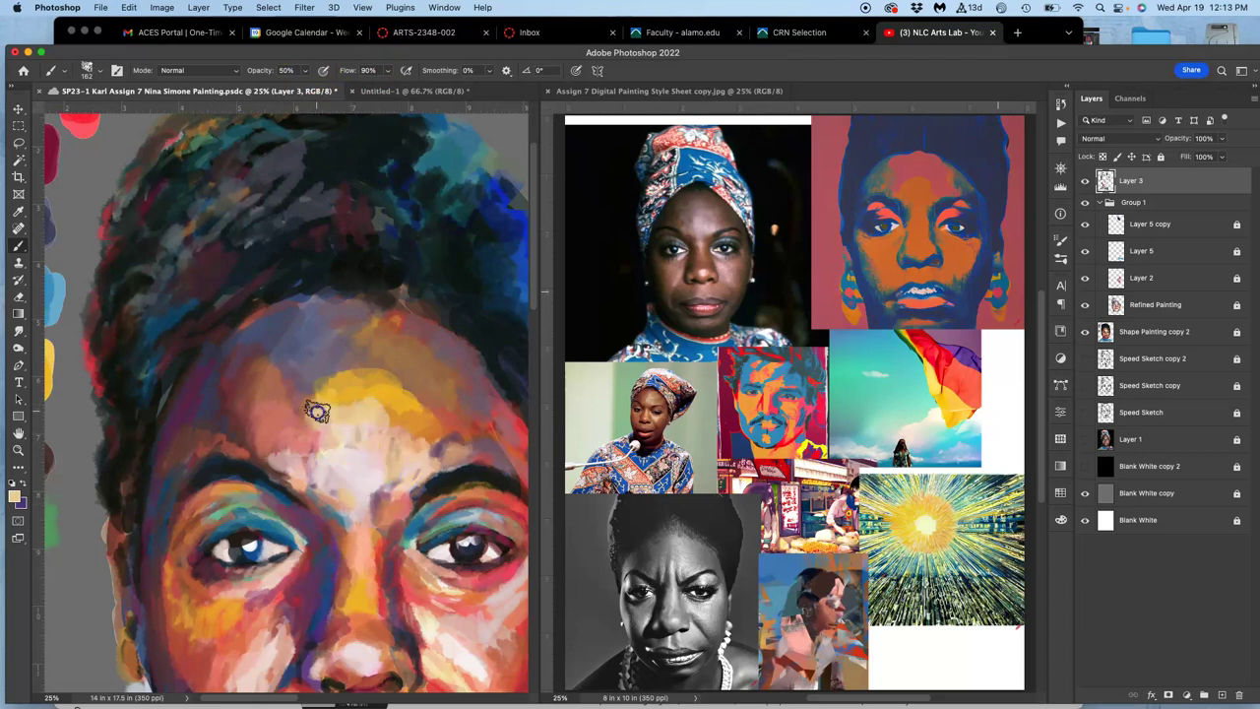
pyautogui.click(324, 448)
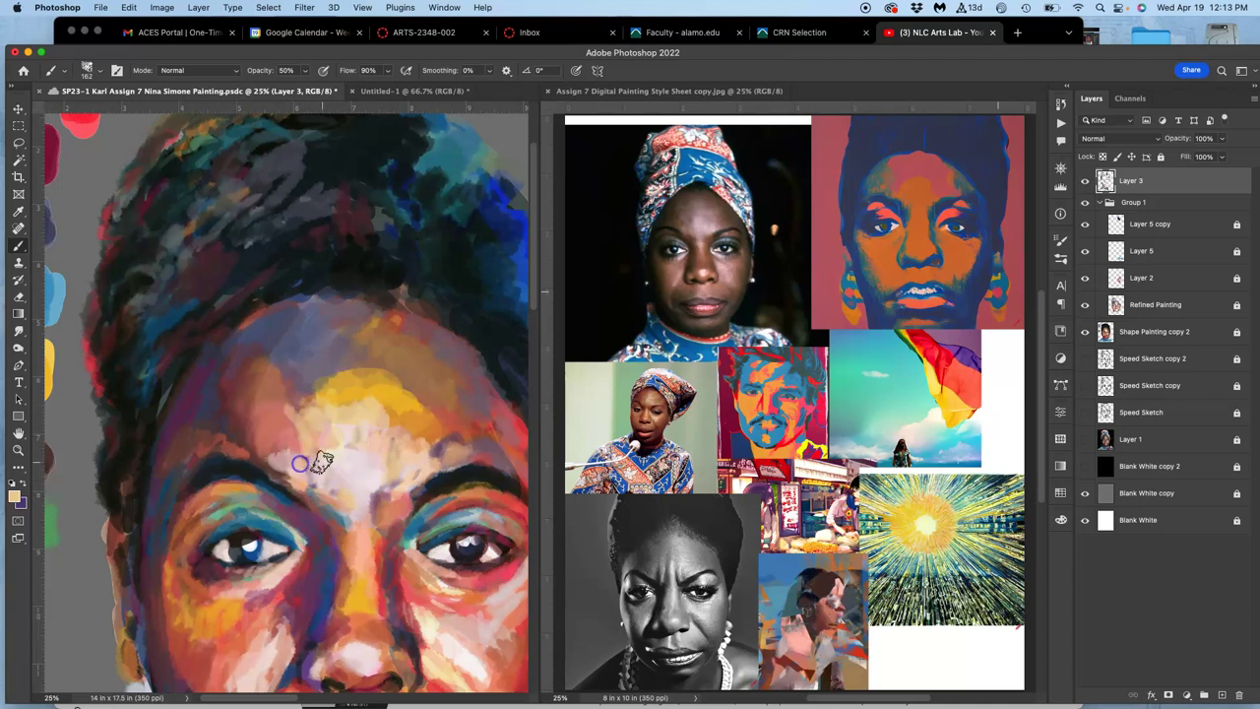
pyautogui.scroll(-3, 354, 413)
pyautogui.click(320, 346)
pyautogui.moveTo(320, 347); pyautogui.dragTo(317, 355)
# Paint sampled orange, reddish-brown and pale pink tones between the brows and above the subject's right eyebrow.
pyautogui.keyDown('alt'); pyautogui.click(280, 358); pyautogui.keyUp('alt')
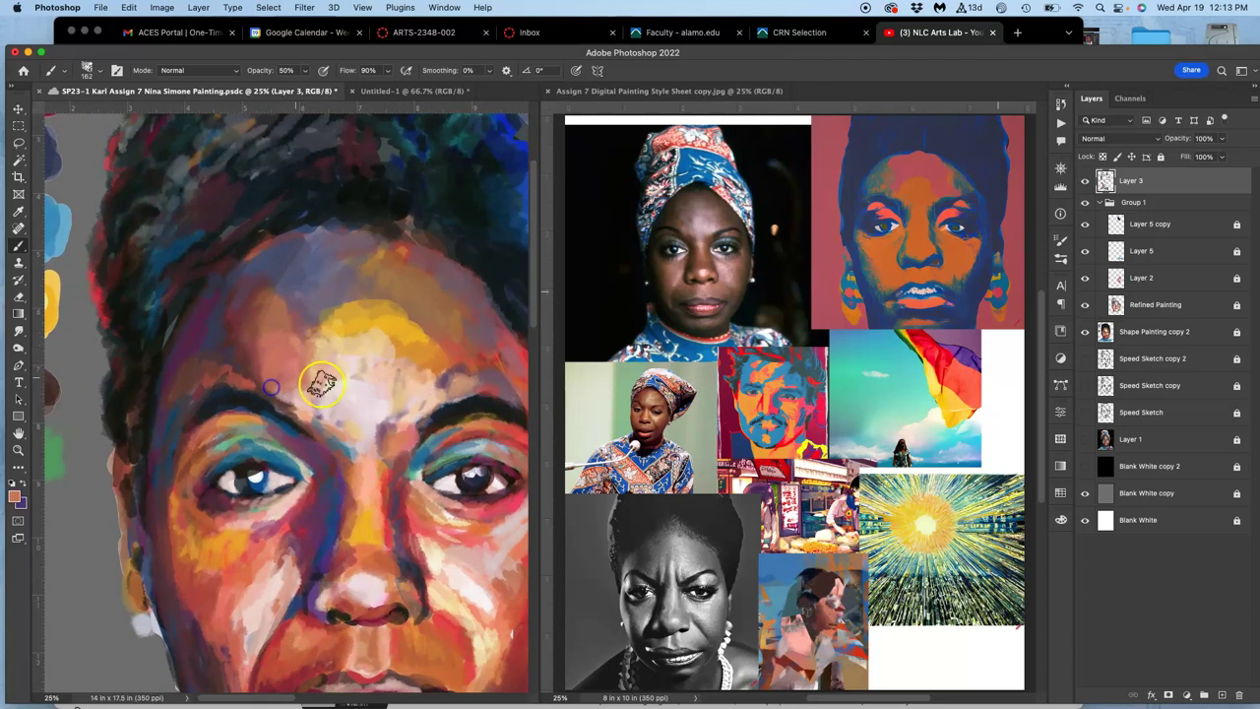
pyautogui.click(304, 407)
pyautogui.click(403, 400)
pyautogui.keyDown('alt'); pyautogui.click(347, 429); pyautogui.keyUp('alt')
pyautogui.moveTo(296, 405); pyautogui.dragTo(314, 419)
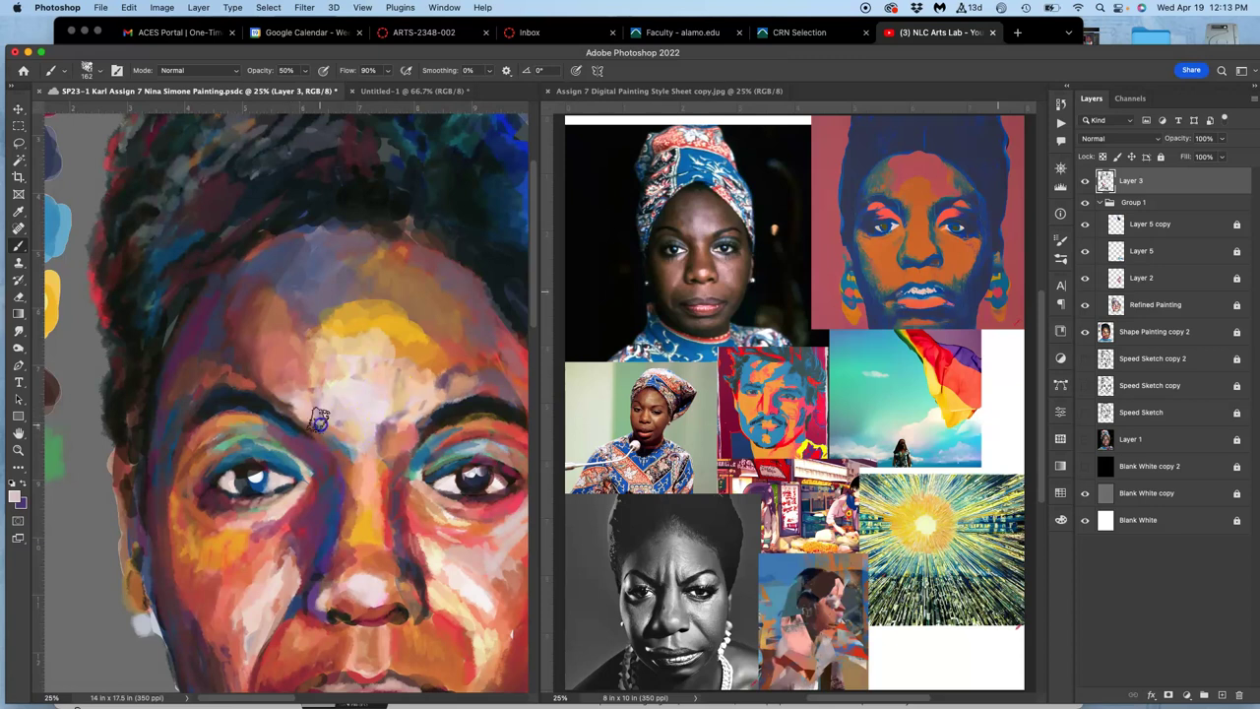
pyautogui.keyDown('alt'); pyautogui.click(318, 450); pyautogui.keyUp('alt')
pyautogui.keyDown('alt'); pyautogui.click(291, 409); pyautogui.keyUp('alt')
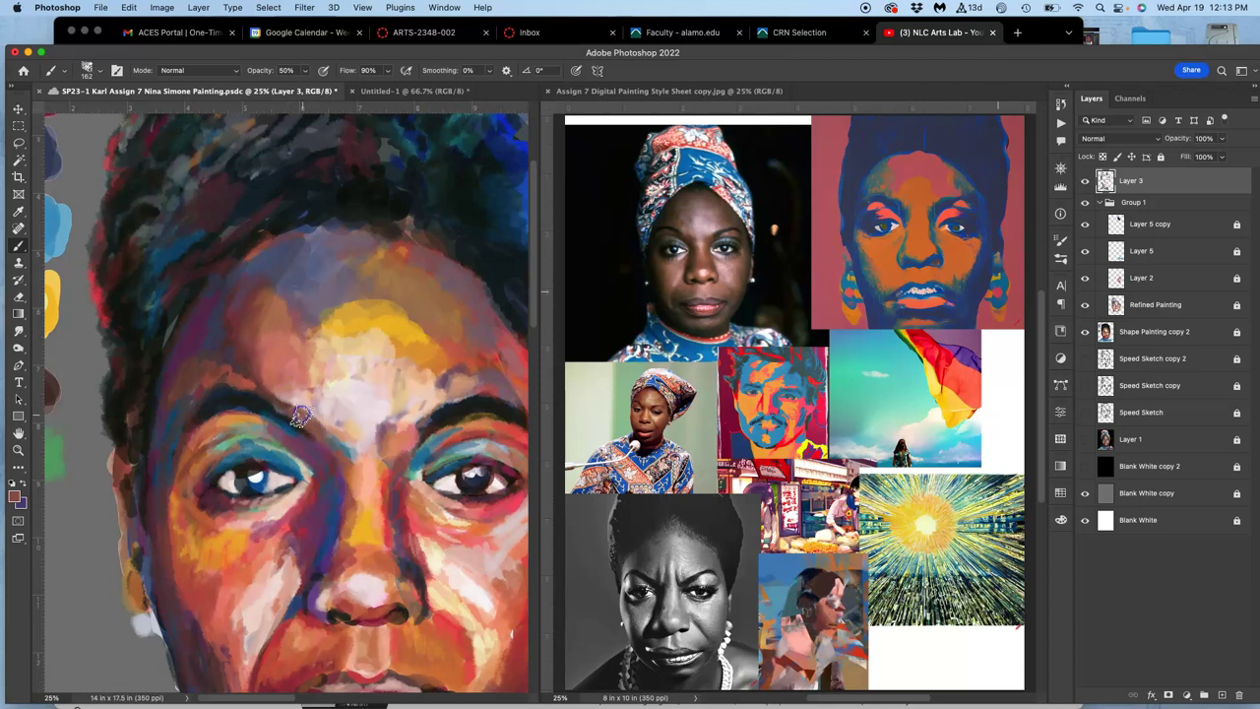
pyautogui.click(387, 429)
pyautogui.keyDown('alt'); pyautogui.click(336, 386); pyautogui.keyUp('alt')
pyautogui.click(262, 375)
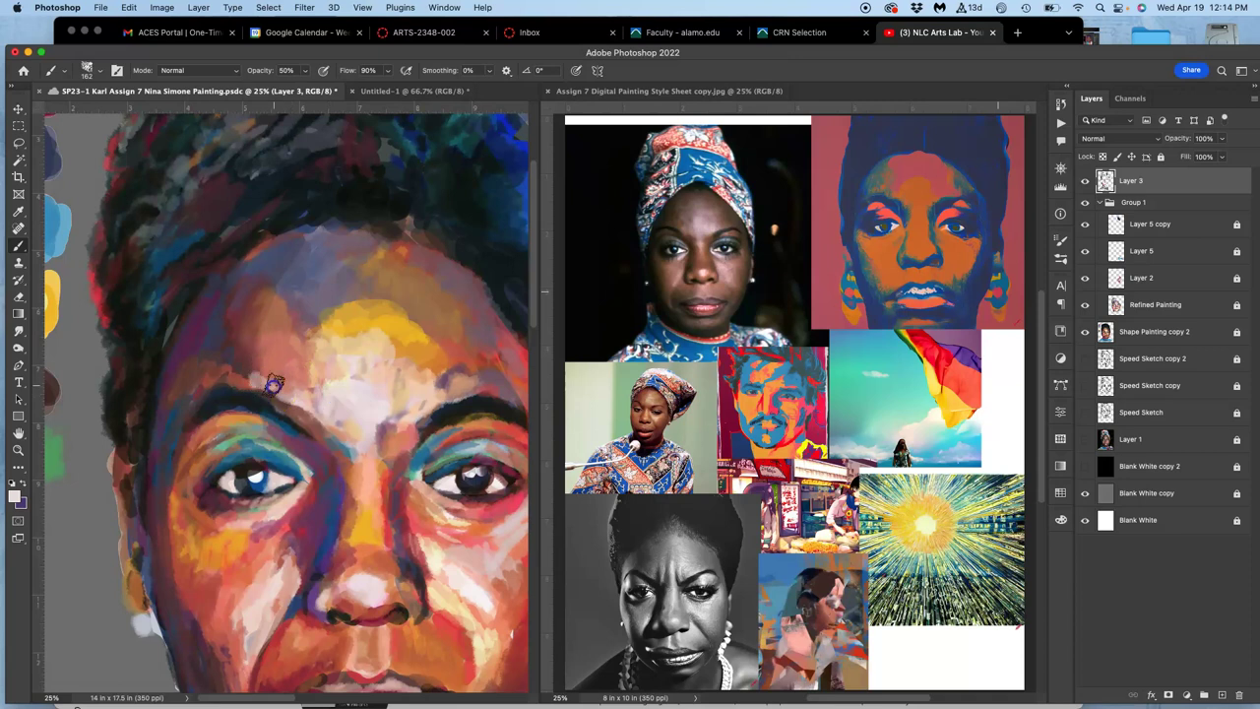
# Hide Layer 3 and Group 1 to compare with the Shape Painting underneath, and show both again.
pyautogui.click(1086, 182)
pyautogui.click(1084, 203)
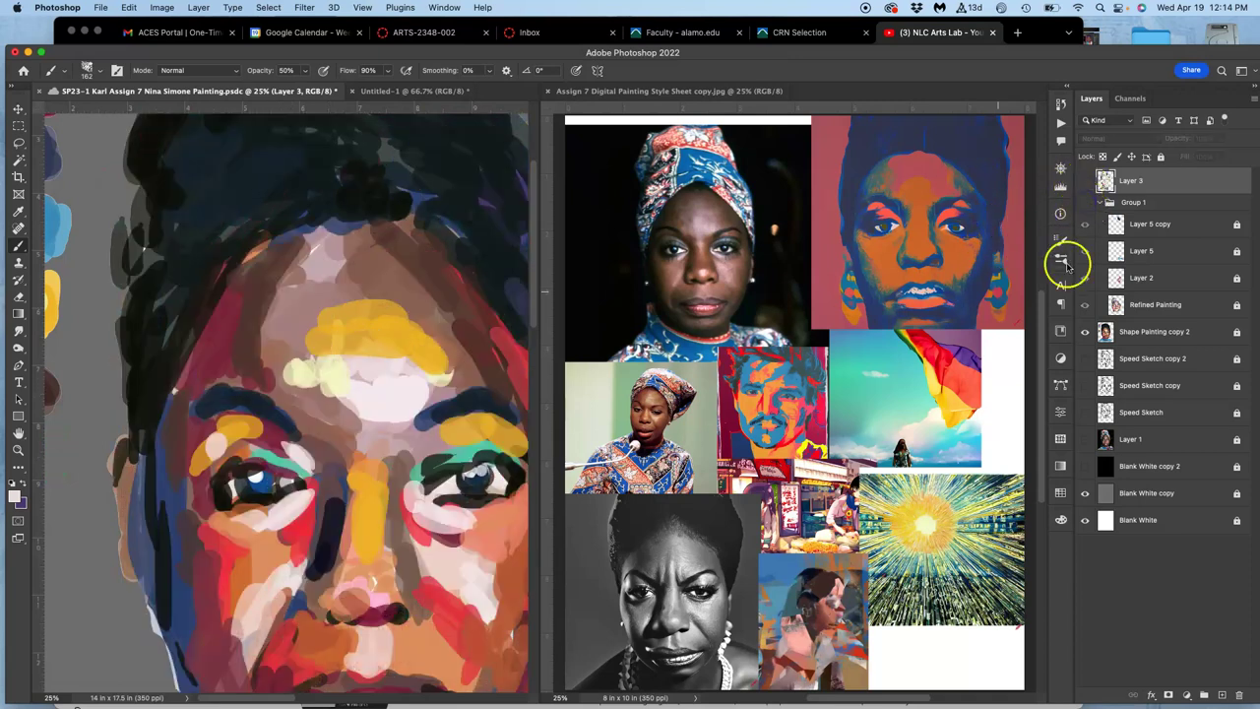
pyautogui.click(1084, 203)
pyautogui.click(1084, 181)
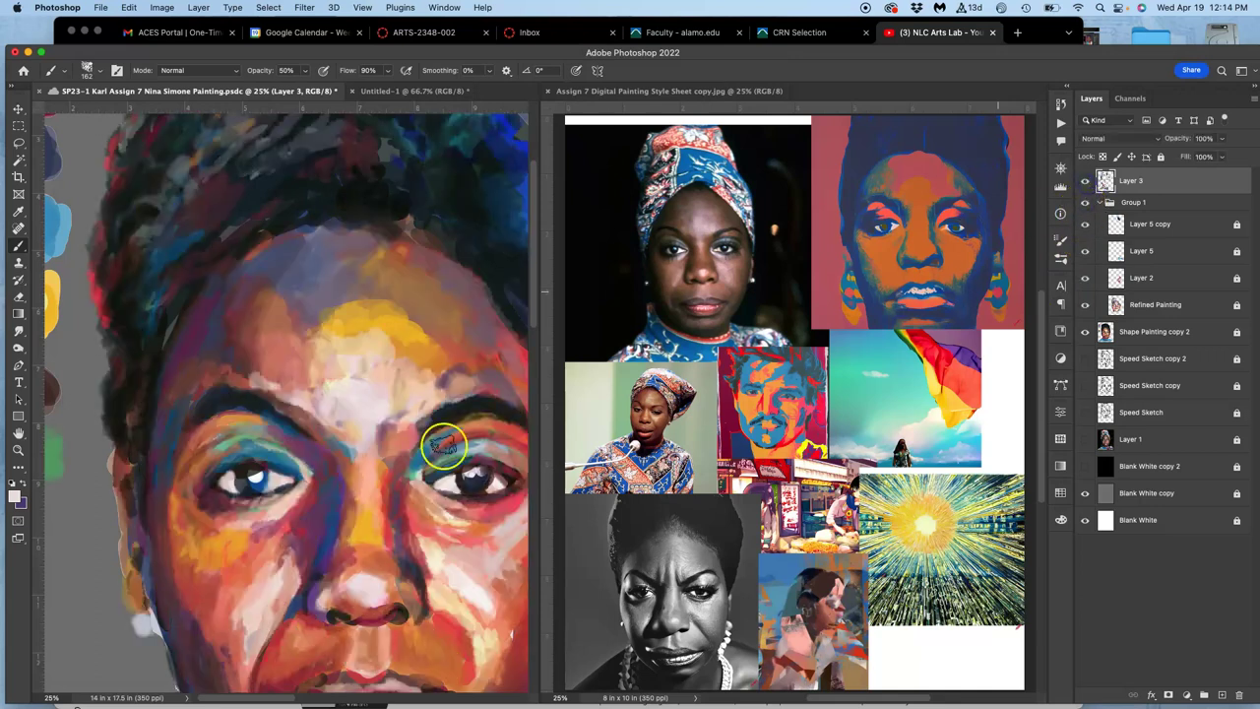
# Paint sampled ochre, pale pink and peach tones into the forehead highlight and down to the top of the nose.
pyautogui.keyDown('alt'); pyautogui.click(413, 352); pyautogui.keyUp('alt')
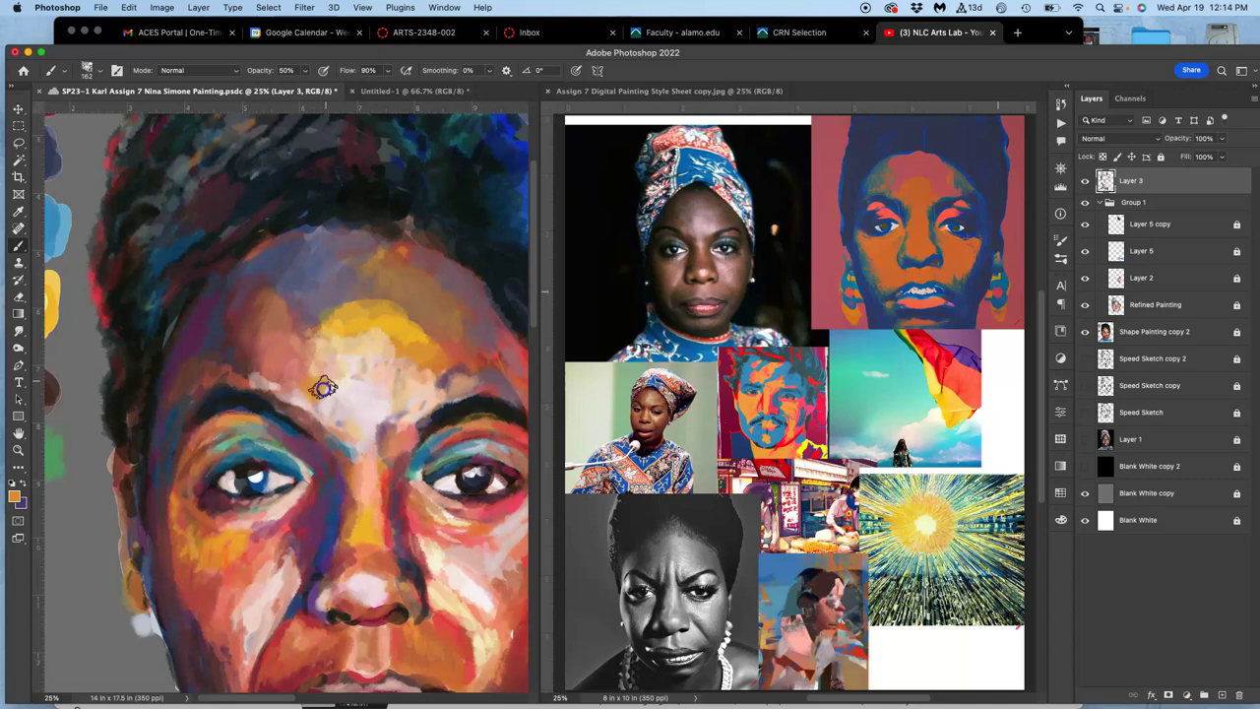
pyautogui.click(307, 344)
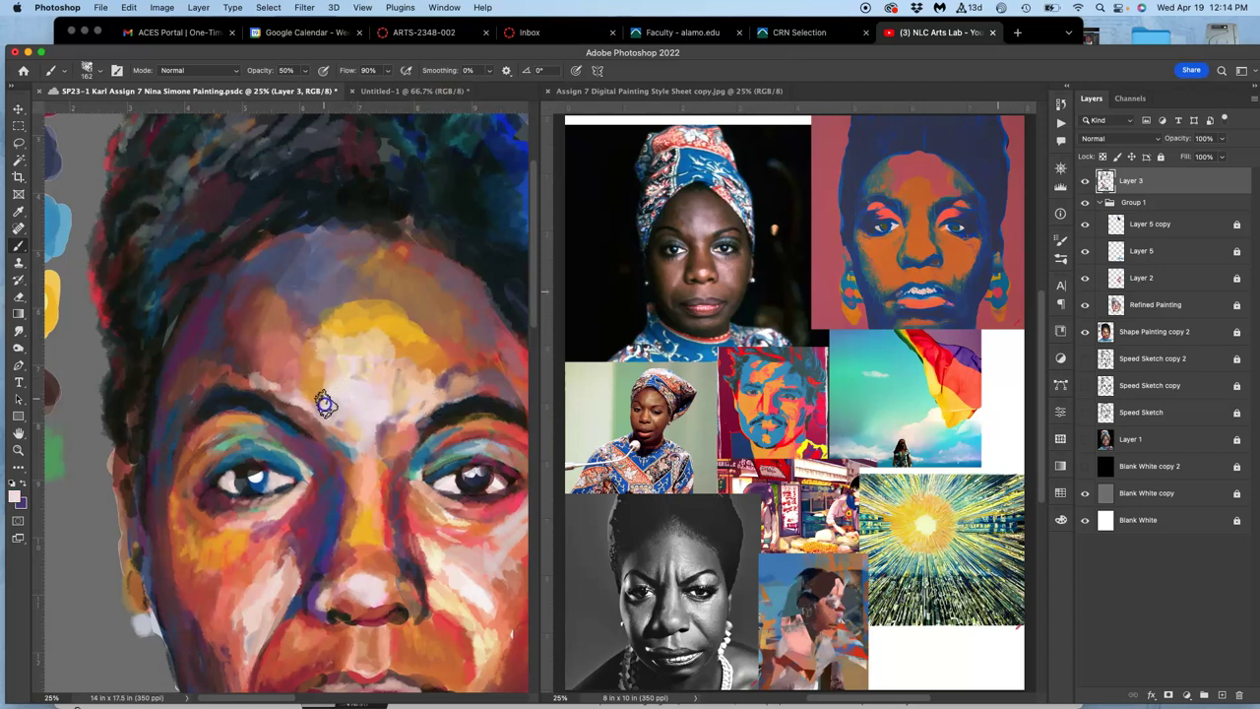
pyautogui.keyDown('alt'); pyautogui.click(400, 466); pyautogui.keyUp('alt')
pyautogui.keyDown('alt'); pyautogui.click(386, 478); pyautogui.keyUp('alt')
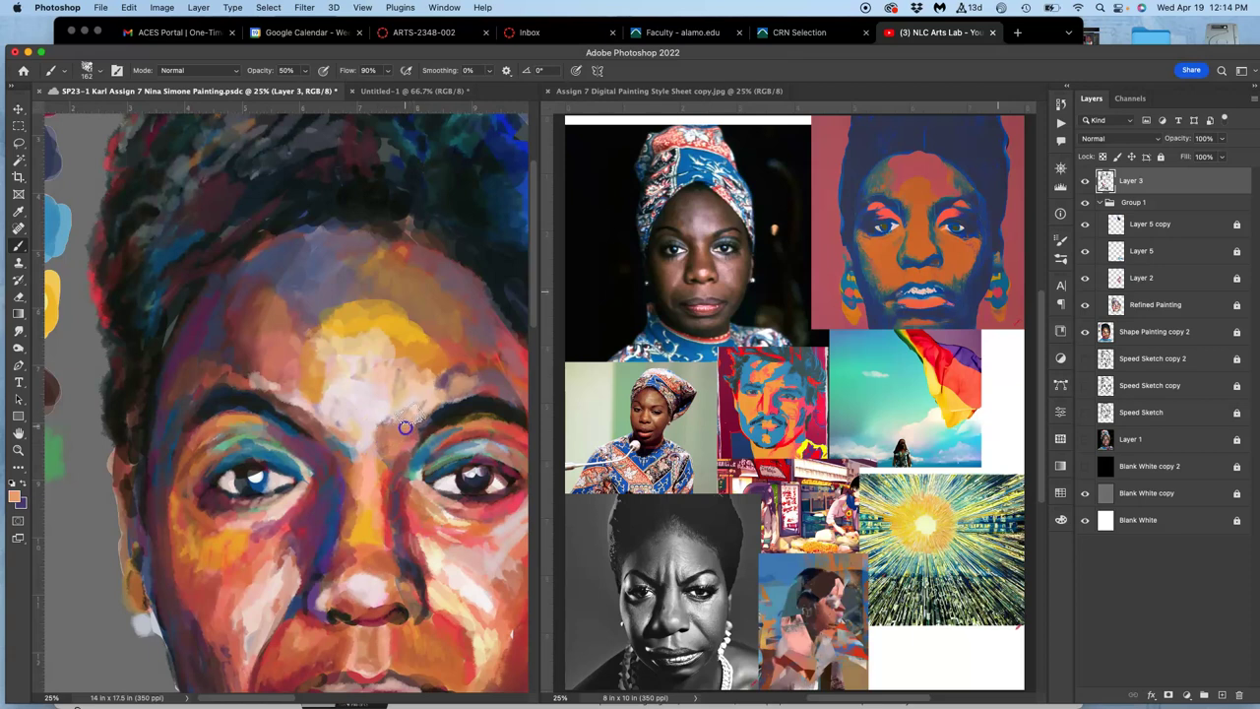
pyautogui.moveTo(376, 429); pyautogui.dragTo(350, 448)
# Paint sampled red and orange tones on the subject's right earlobe and along the fold beside the nose and mouth.
pyautogui.moveTo(134, 573)
pyautogui.mouseDown()
pyautogui.moveTo(146, 539)
pyautogui.moveTo(200, 558)
pyautogui.moveTo(197, 581)
pyautogui.moveTo(167, 562)
pyautogui.moveTo(132, 576)
pyautogui.mouseUp()
pyautogui.keyDown('alt'); pyautogui.click(191, 587); pyautogui.keyUp('alt')
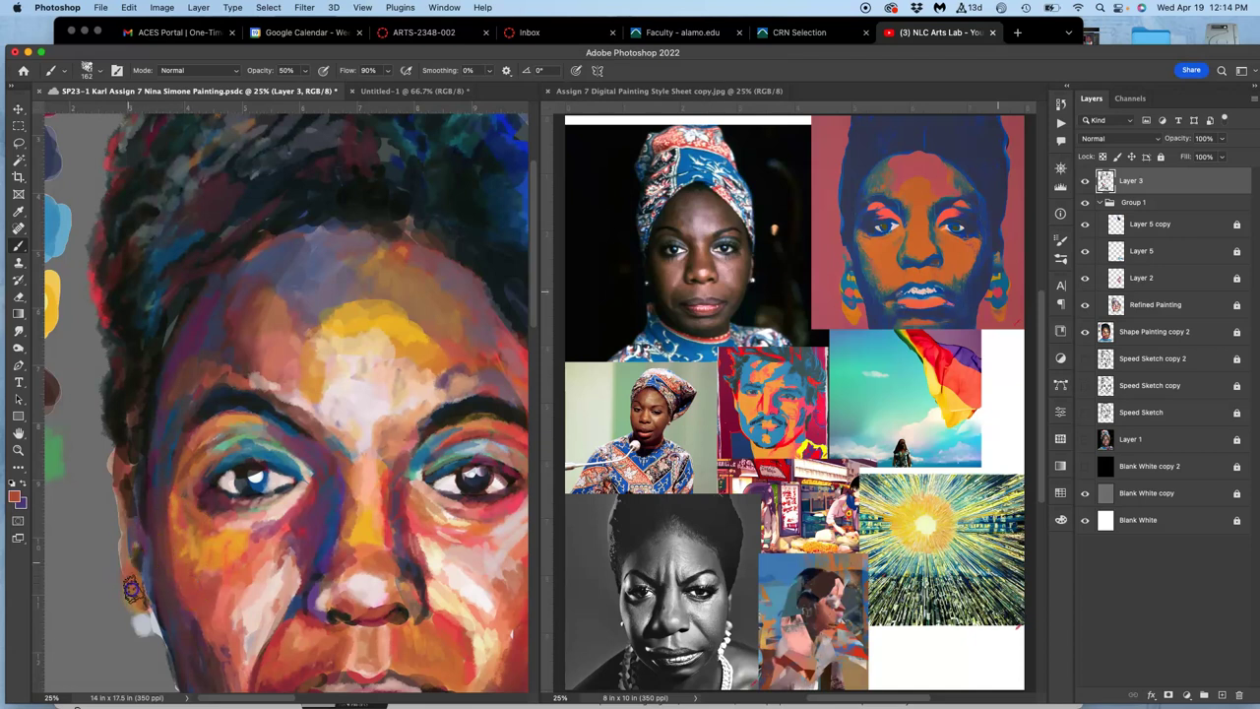
pyautogui.keyDown('alt'); pyautogui.click(278, 646); pyautogui.keyUp('alt')
pyautogui.keyDown('alt'); pyautogui.click(210, 613); pyautogui.keyUp('alt')
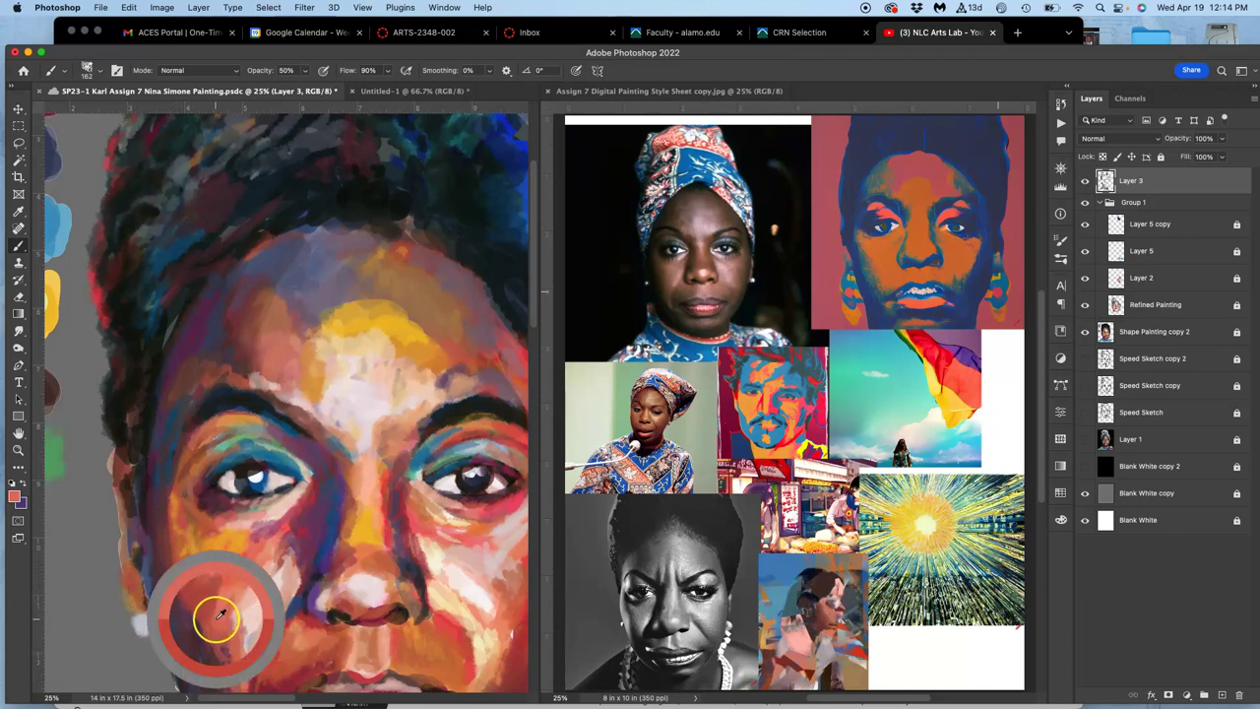
pyautogui.click(286, 630)
pyautogui.moveTo(287, 630); pyautogui.dragTo(284, 651)
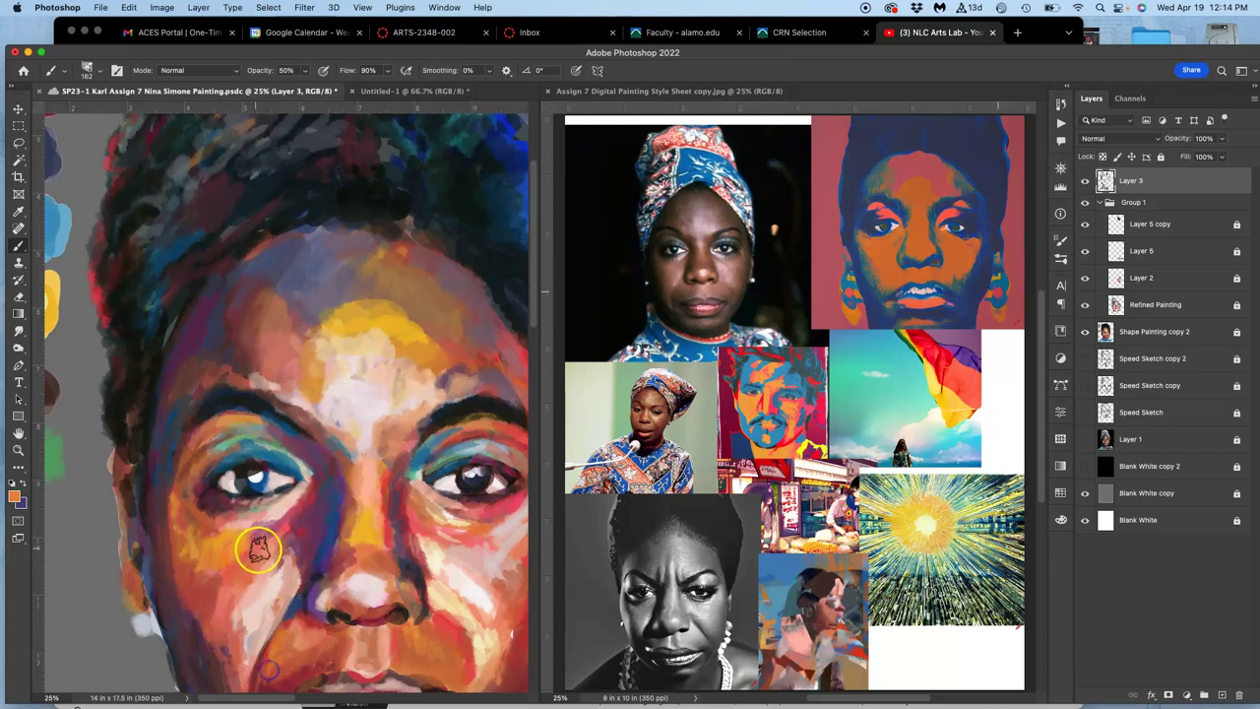
# Paint sampled orange and pale pink strokes down the subject's right cheek, and undo the last stroke.
pyautogui.moveTo(282, 526)
pyautogui.mouseDown()
pyautogui.moveTo(266, 462)
pyautogui.moveTo(209, 519)
pyautogui.moveTo(229, 527)
pyautogui.moveTo(233, 567)
pyautogui.mouseUp()
pyautogui.keyDown('alt'); pyautogui.click(198, 452); pyautogui.keyUp('alt')
pyautogui.moveTo(222, 480); pyautogui.dragTo(233, 539)
pyautogui.keyDown('alt'); pyautogui.click(245, 587); pyautogui.keyUp('alt')
pyautogui.keyDown('alt'); pyautogui.click(248, 502); pyautogui.keyUp('alt')
pyautogui.moveTo(224, 475)
pyautogui.mouseDown()
pyautogui.moveTo(215, 515)
pyautogui.moveTo(231, 504)
pyautogui.moveTo(221, 533)
pyautogui.moveTo(236, 520)
pyautogui.moveTo(233, 556)
pyautogui.mouseUp()
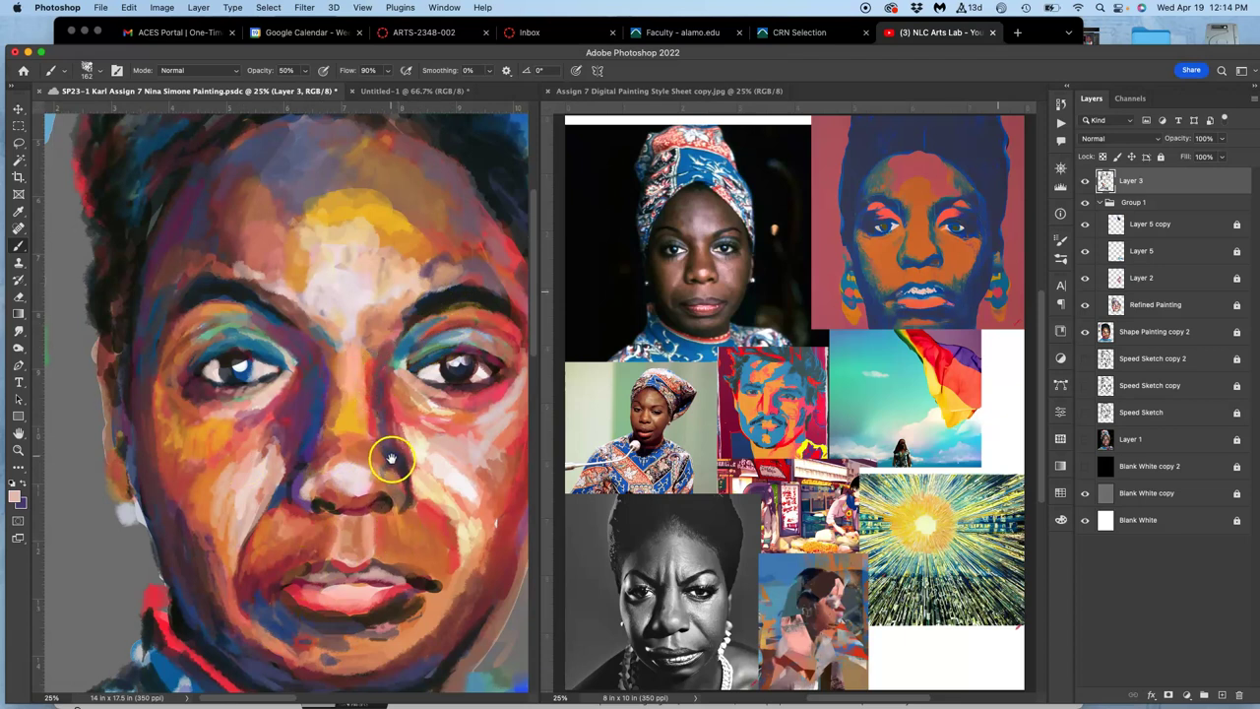
pyautogui.press('super+z')
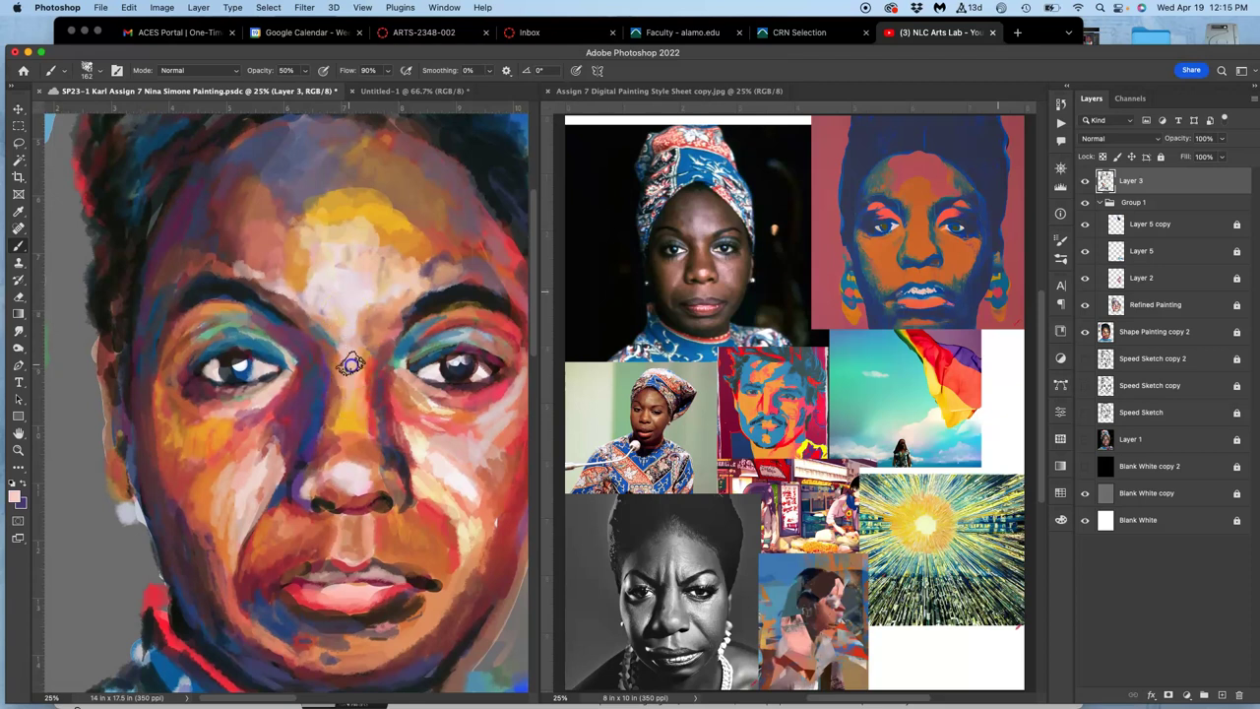
# Paint sampled orange skin tones across the chin and along the jawline.
pyautogui.scroll(-5, 352, 463)
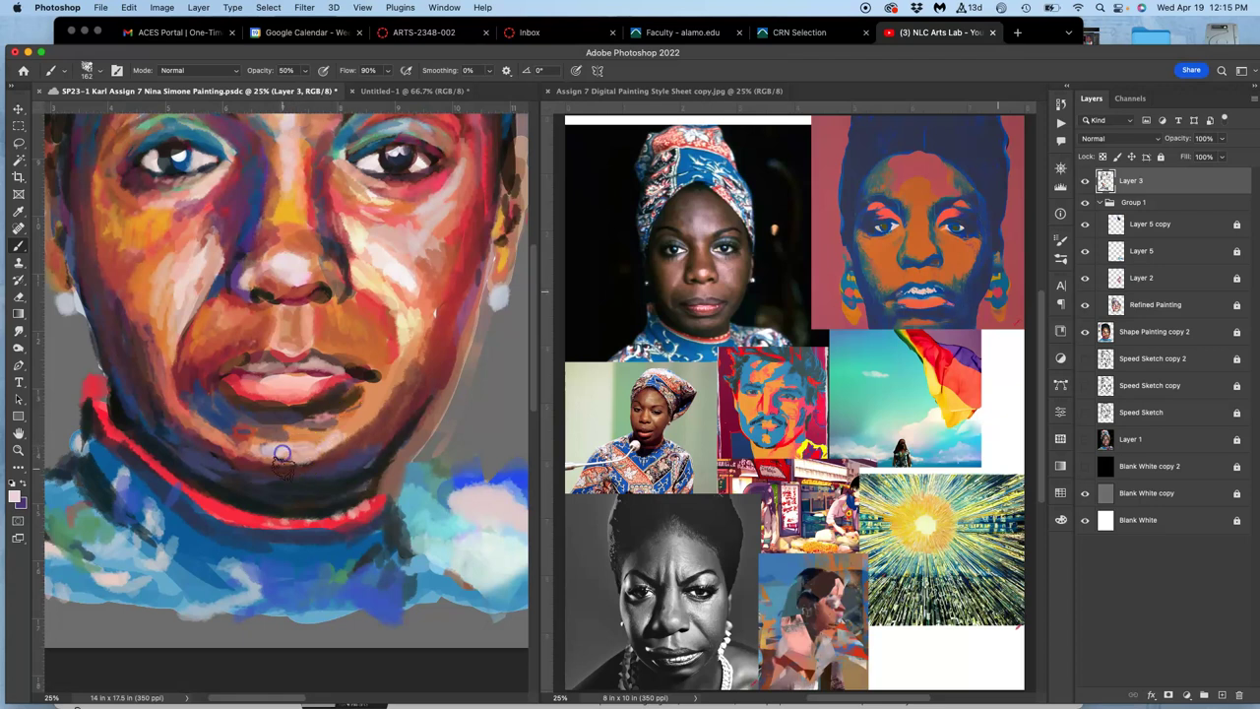
pyautogui.keyDown('alt'); pyautogui.click(312, 431); pyautogui.keyUp('alt')
pyautogui.moveTo(279, 444)
pyautogui.mouseDown()
pyautogui.moveTo(213, 432)
pyautogui.moveTo(316, 472)
pyautogui.moveTo(329, 493)
pyautogui.moveTo(220, 439)
pyautogui.mouseUp()
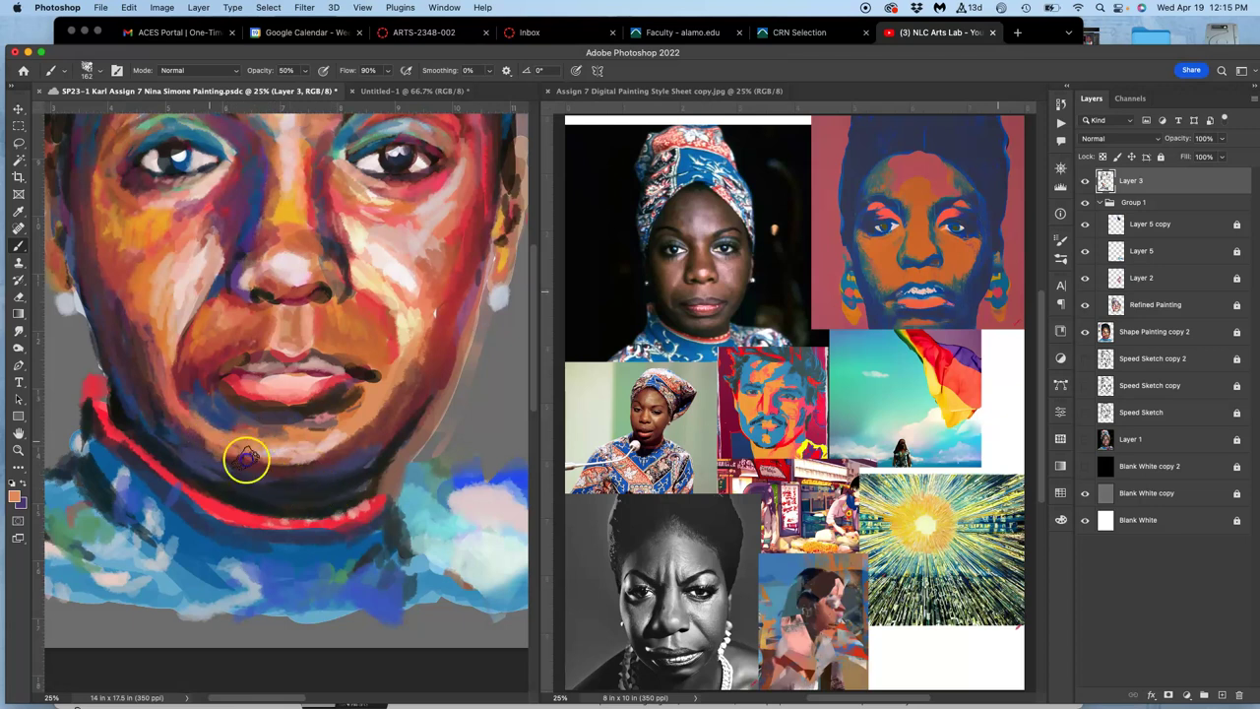
pyautogui.moveTo(330, 438)
pyautogui.mouseDown()
pyautogui.moveTo(379, 393)
pyautogui.moveTo(348, 451)
pyautogui.moveTo(249, 461)
pyautogui.moveTo(286, 464)
pyautogui.moveTo(258, 449)
pyautogui.moveTo(298, 449)
pyautogui.moveTo(338, 488)
pyautogui.moveTo(407, 515)
pyautogui.moveTo(396, 465)
pyautogui.moveTo(428, 305)
pyautogui.moveTo(388, 410)
pyautogui.moveTo(431, 362)
pyautogui.moveTo(434, 329)
pyautogui.moveTo(426, 465)
pyautogui.moveTo(425, 382)
pyautogui.moveTo(433, 419)
pyautogui.mouseUp()
pyautogui.keyDown('alt'); pyautogui.click(428, 358); pyautogui.keyUp('alt')
pyautogui.moveTo(421, 437)
pyautogui.mouseDown()
pyautogui.moveTo(425, 367)
pyautogui.moveTo(383, 407)
pyautogui.moveTo(365, 393)
pyautogui.moveTo(177, 414)
pyautogui.moveTo(171, 394)
pyautogui.mouseUp()
# Paint dark grey strokes beside the collar and along the top edge of the subject's left shoulder.
pyautogui.keyDown('alt'); pyautogui.click(277, 274); pyautogui.keyUp('alt')
pyautogui.moveTo(242, 304); pyautogui.dragTo(273, 306)
pyautogui.click(194, 368)
pyautogui.moveTo(219, 330)
pyautogui.mouseDown()
pyautogui.moveTo(353, 331)
pyautogui.moveTo(296, 329)
pyautogui.moveTo(382, 378)
pyautogui.moveTo(341, 335)
pyautogui.moveTo(384, 363)
pyautogui.moveTo(396, 393)
pyautogui.mouseUp()
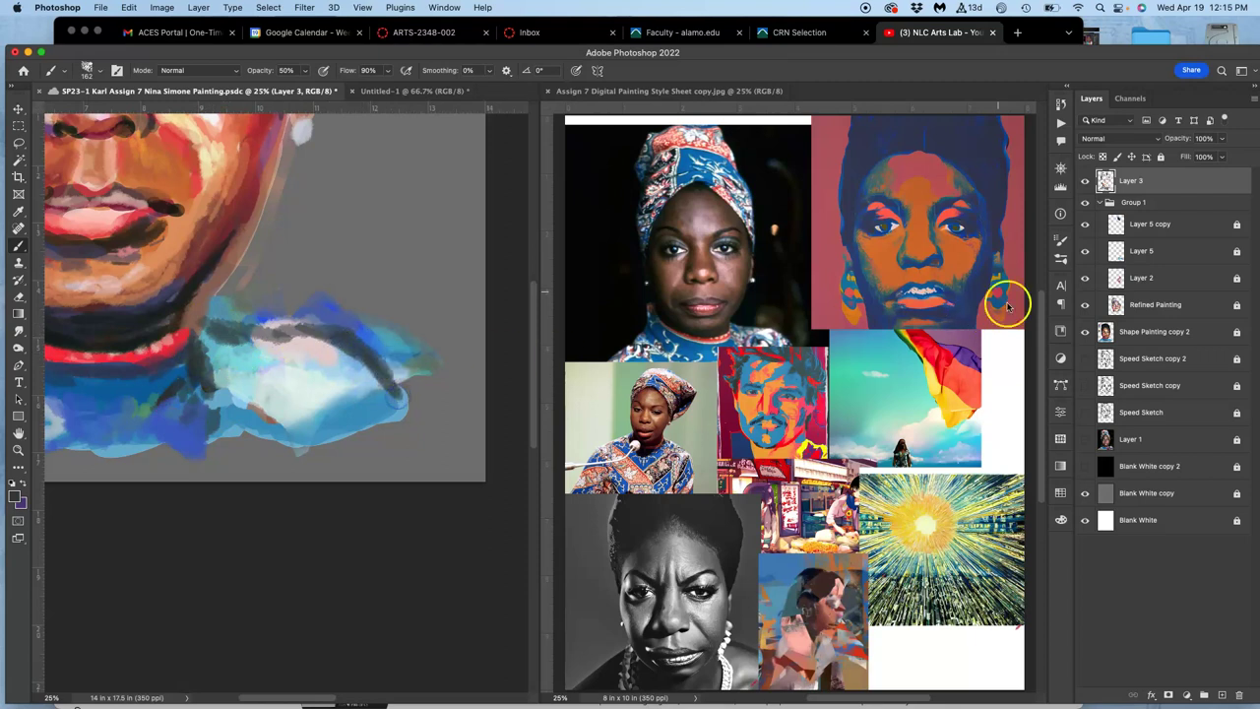
# Show the Speed Sketch copy 2 layer as a guide for the shoulder.
pyautogui.click(1085, 359)
pyautogui.click(1086, 359)
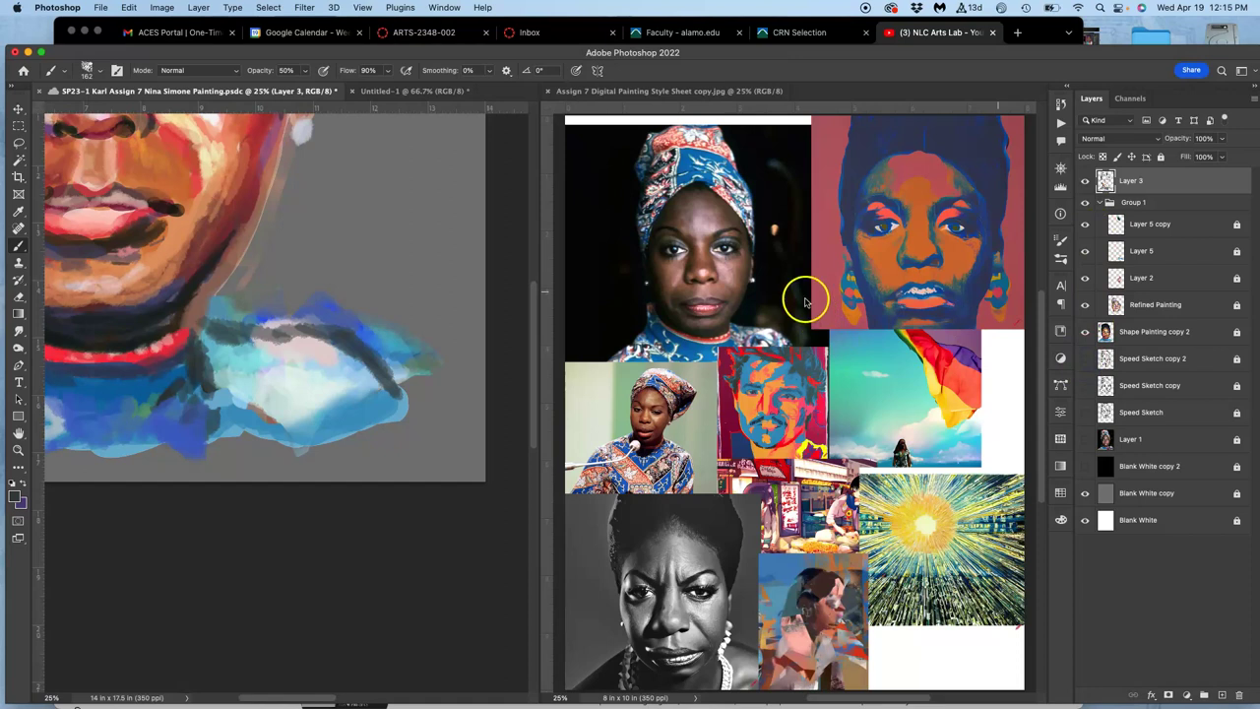
pyautogui.press('super+minus')
pyautogui.press('super+minus')
pyautogui.press('super+minus')
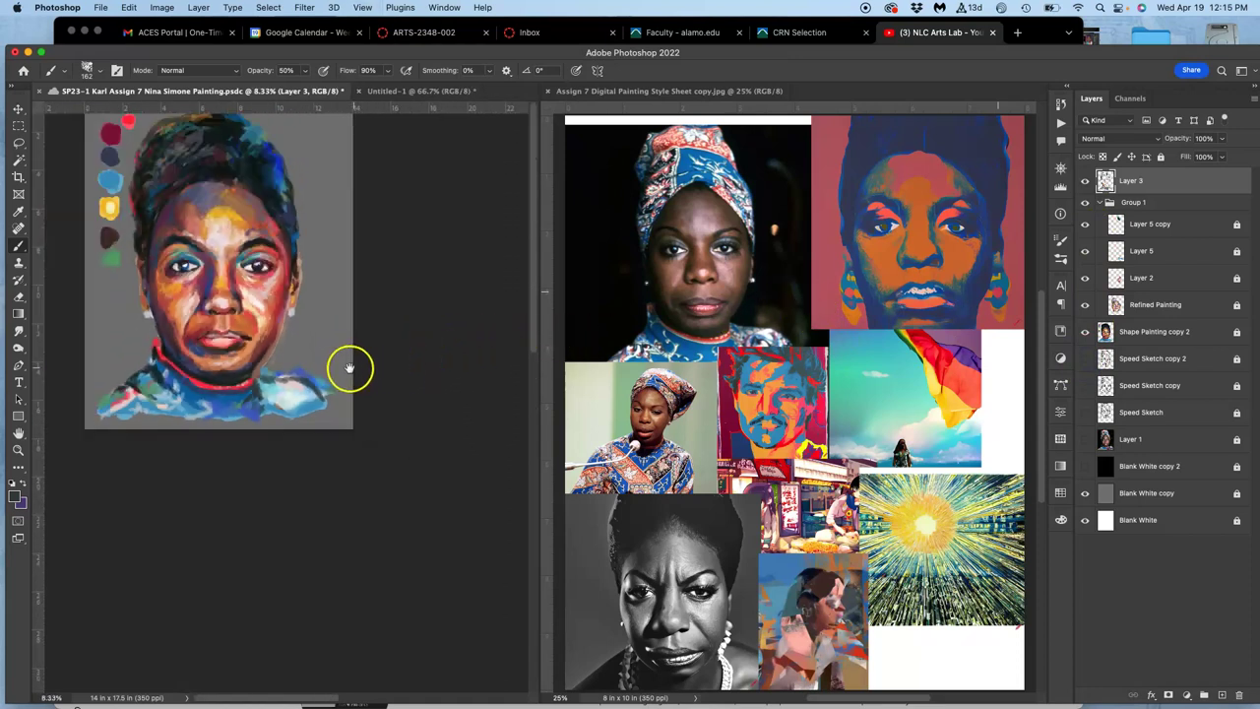
pyautogui.press('super+plus')
pyautogui.press('super+plus')
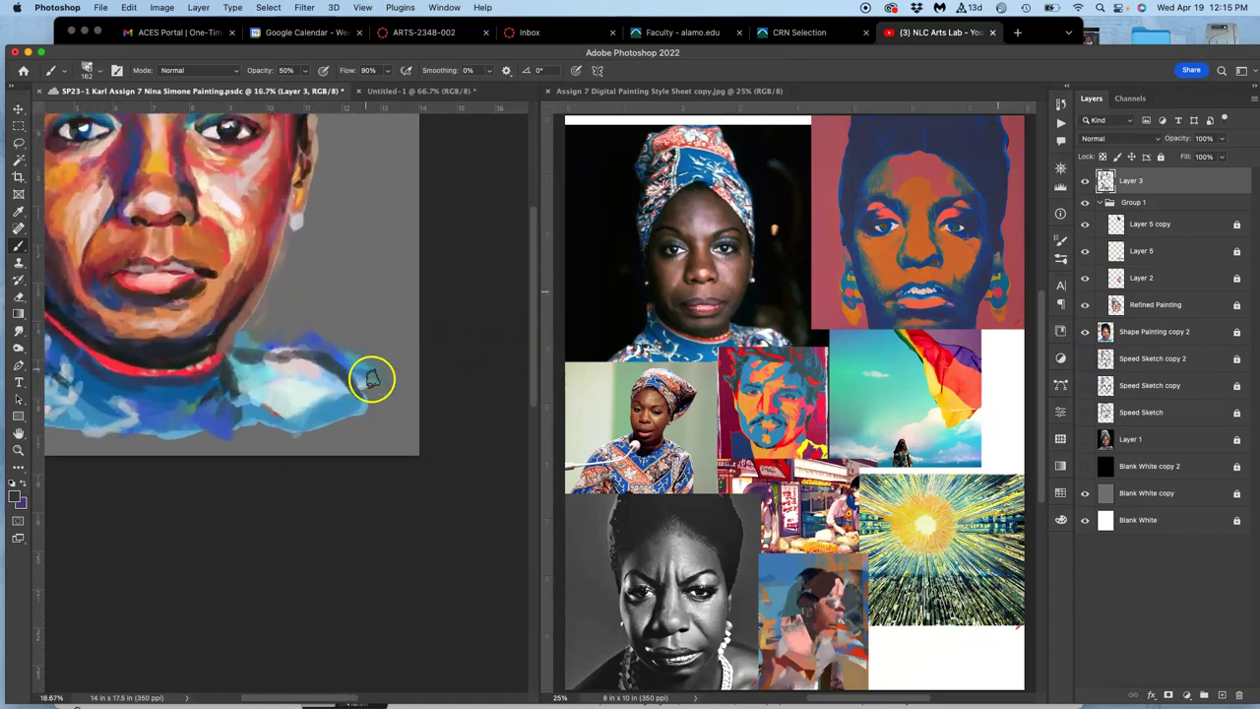
pyautogui.click(1084, 358)
# Cover the dark shoulder outline with violet-blue and add pale lavender highlights over the subject's left shoulder.
pyautogui.moveTo(308, 338); pyautogui.dragTo(309, 347)
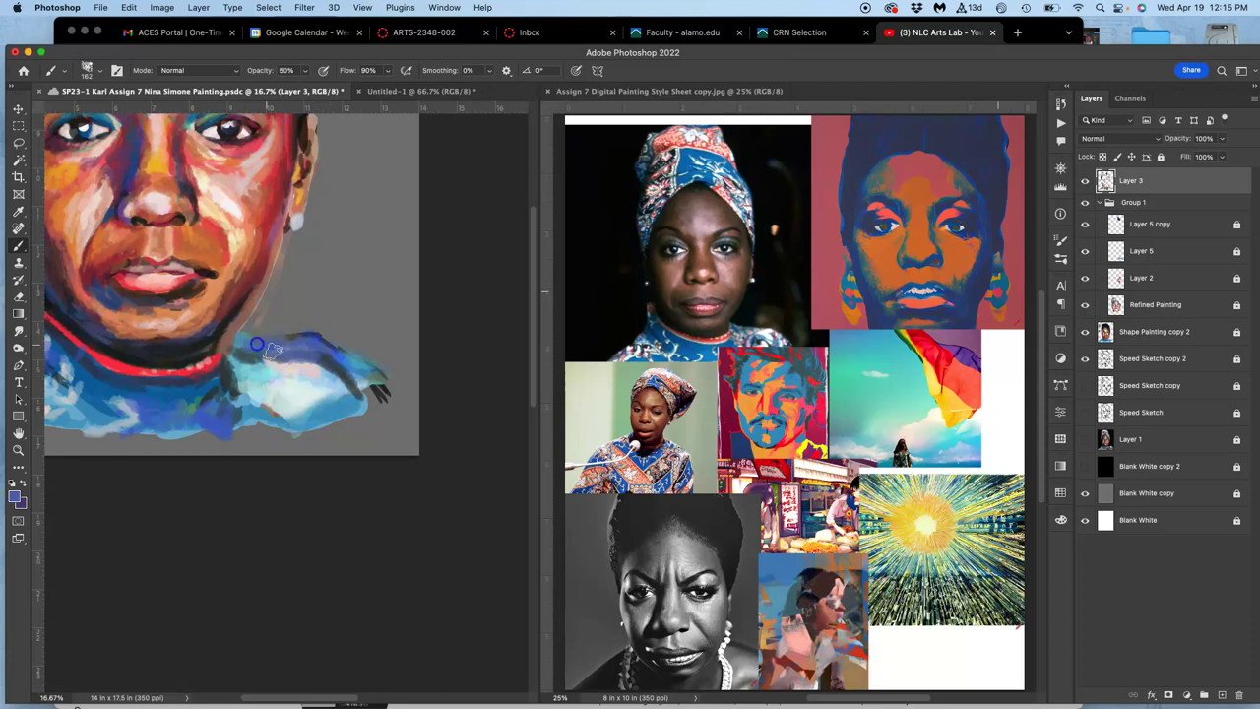
pyautogui.keyDown('alt'); pyautogui.click(285, 379); pyautogui.keyUp('alt')
pyautogui.moveTo(316, 342)
pyautogui.mouseDown()
pyautogui.moveTo(360, 368)
pyautogui.moveTo(361, 387)
pyautogui.moveTo(338, 394)
pyautogui.mouseUp()
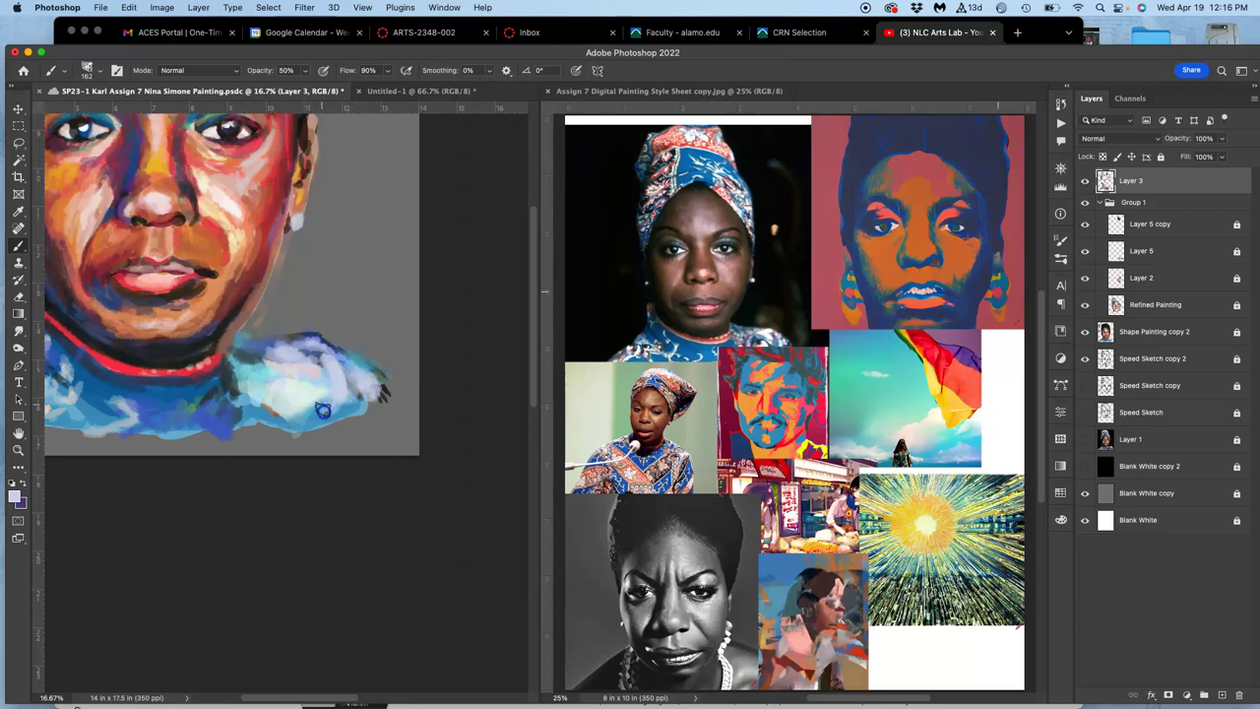
# Paint sampled dark and teal-blue tones where the collar meets the subject's left shoulder and into the blouse.
pyautogui.keyDown('alt'); pyautogui.click(233, 355); pyautogui.keyUp('alt')
pyautogui.moveTo(233, 352); pyautogui.dragTo(232, 365)
pyautogui.keyDown('alt'); pyautogui.click(220, 402); pyautogui.keyUp('alt')
pyautogui.click(236, 338)
pyautogui.click(300, 330)
pyautogui.click(237, 352)
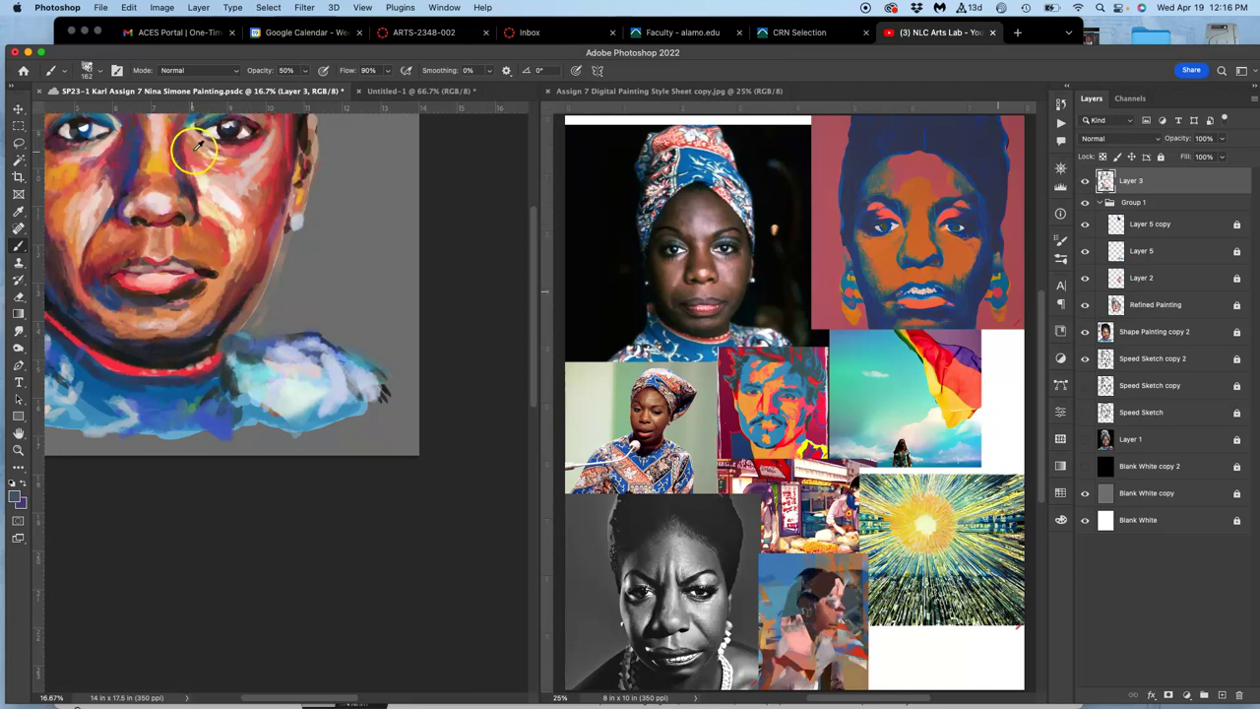
pyautogui.keyDown('alt'); pyautogui.click(214, 128); pyautogui.keyUp('alt')
pyautogui.click(239, 339)
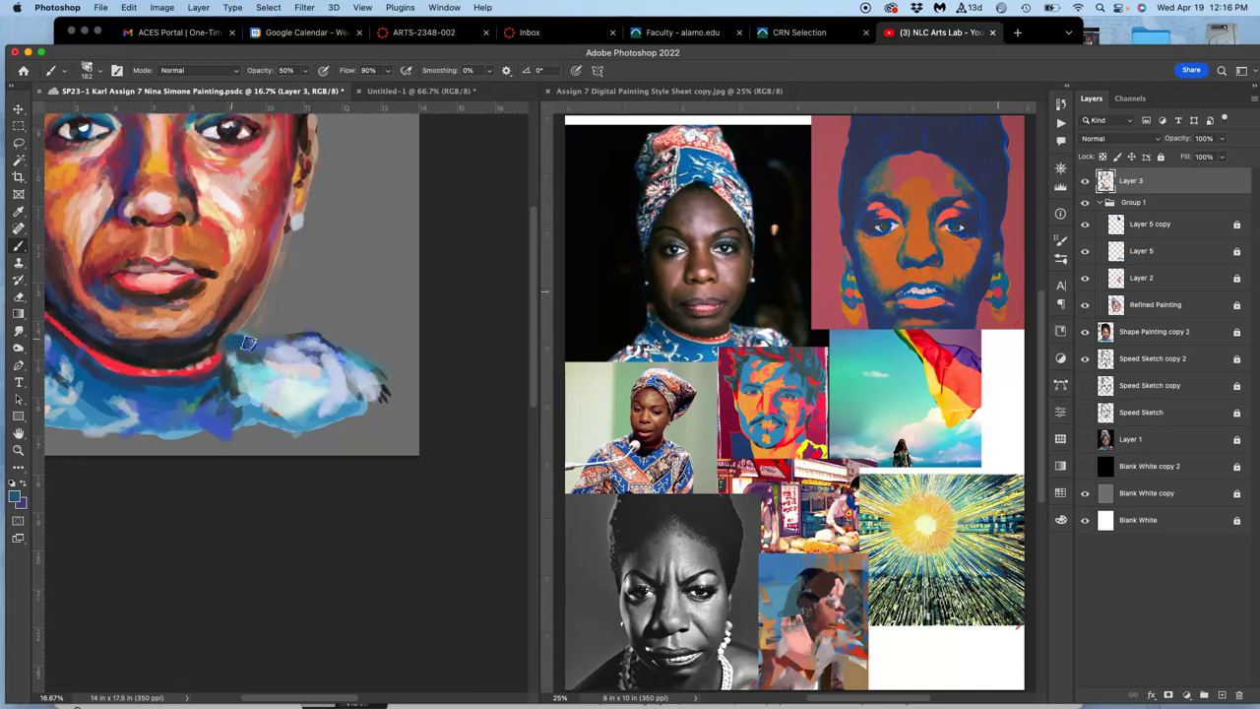
pyautogui.moveTo(317, 424)
pyautogui.mouseDown()
pyautogui.moveTo(293, 367)
pyautogui.moveTo(283, 412)
pyautogui.moveTo(249, 436)
pyautogui.moveTo(231, 425)
pyautogui.moveTo(253, 381)
pyautogui.mouseUp()
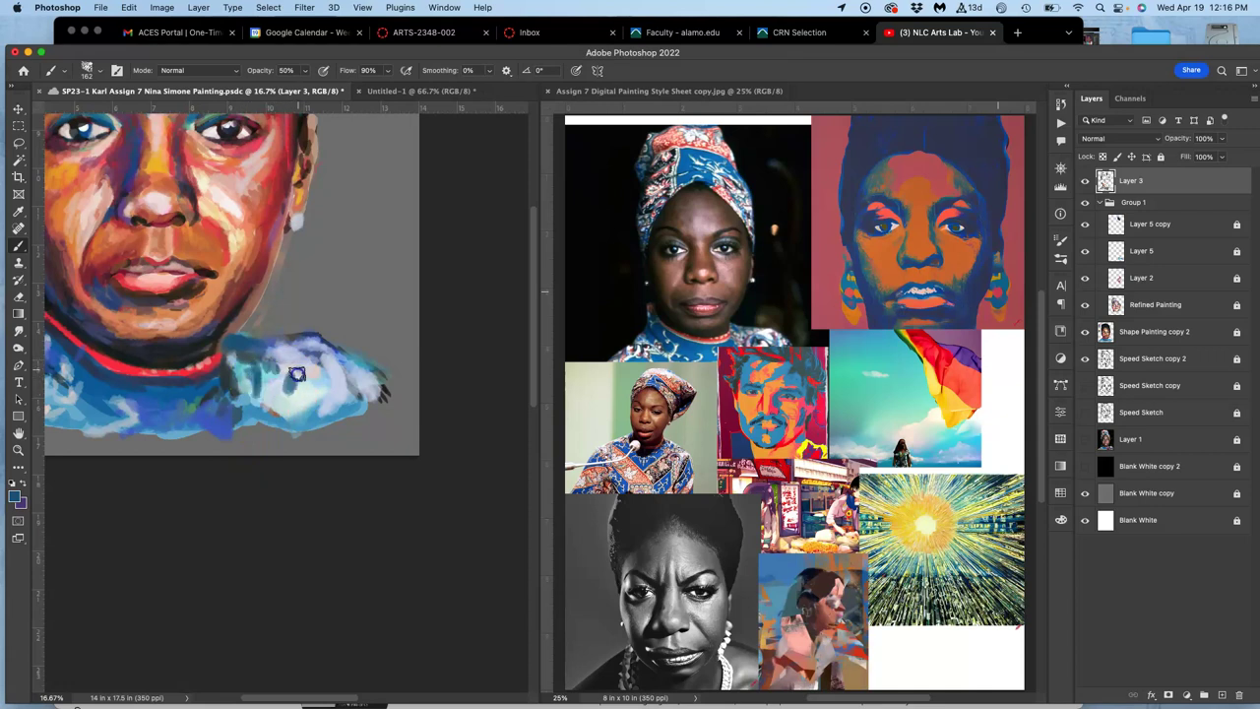
# Paint dark blue and maroon pattern marks over the blouse on the subject's left shoulder.
pyautogui.moveTo(307, 374)
pyautogui.mouseDown()
pyautogui.moveTo(383, 387)
pyautogui.moveTo(311, 379)
pyautogui.mouseUp()
pyautogui.keyDown('alt'); pyautogui.click(379, 392); pyautogui.keyUp('alt')
pyautogui.keyDown('alt'); pyautogui.click(381, 391); pyautogui.keyUp('alt')
pyautogui.moveTo(341, 402)
pyautogui.mouseDown()
pyautogui.moveTo(361, 376)
pyautogui.moveTo(360, 401)
pyautogui.moveTo(328, 366)
pyautogui.mouseUp()
pyautogui.keyDown('alt'); pyautogui.click(247, 286); pyautogui.keyUp('alt')
pyautogui.moveTo(363, 386)
pyautogui.mouseDown()
pyautogui.moveTo(346, 414)
pyautogui.moveTo(264, 408)
pyautogui.mouseUp()
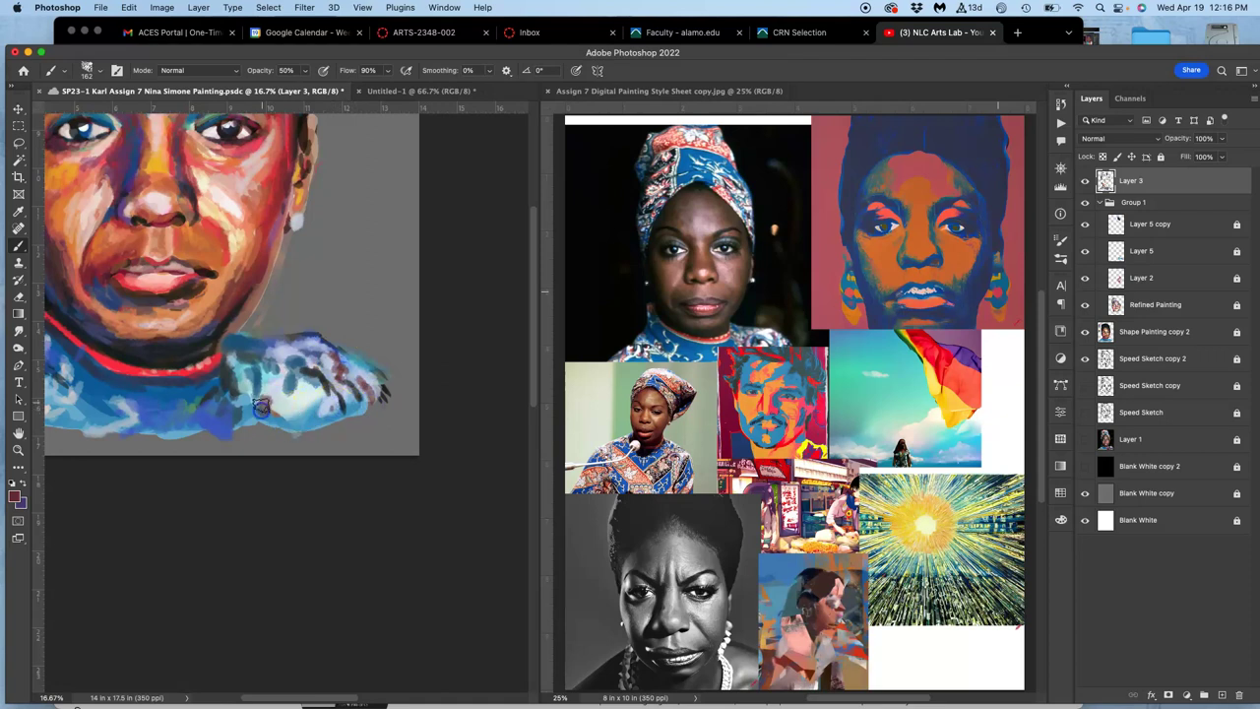
# Add sampled blue and pink pattern strokes to the blouse around the shoulders.
pyautogui.keyDown('alt'); pyautogui.click(191, 399); pyautogui.keyUp('alt')
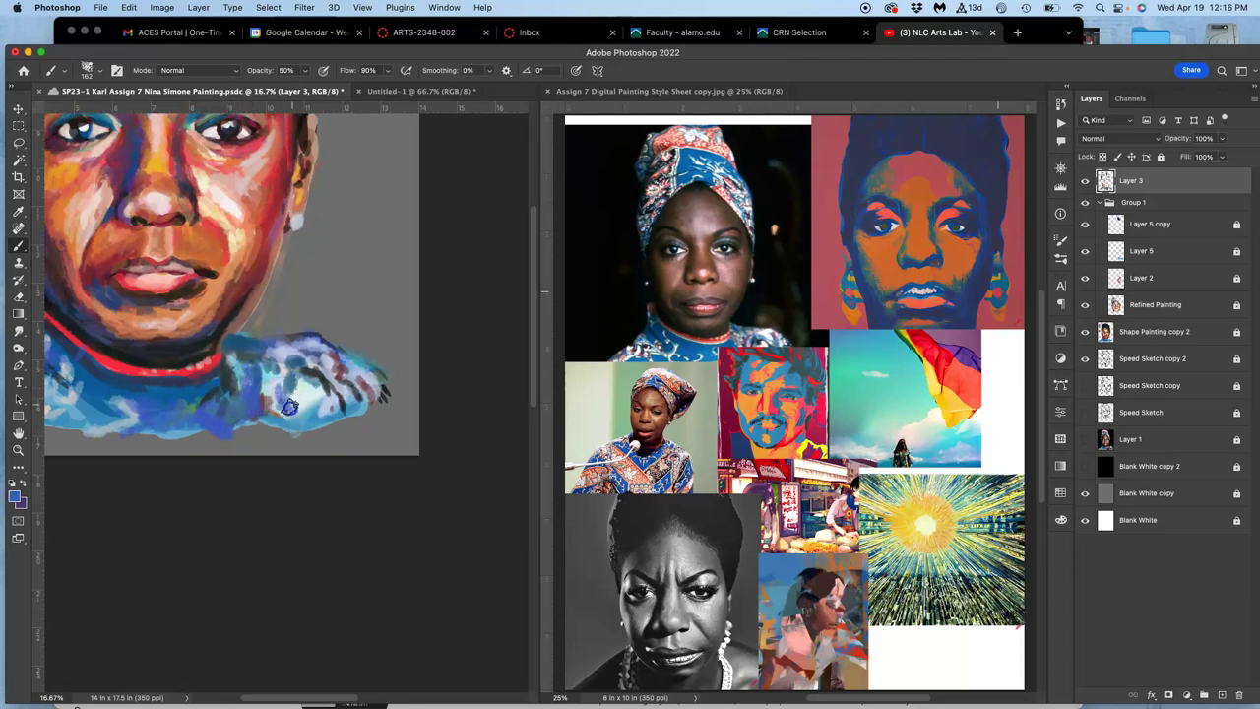
pyautogui.keyDown('alt'); pyautogui.click(289, 361); pyautogui.keyUp('alt')
pyautogui.moveTo(294, 397); pyautogui.dragTo(422, 380)
pyautogui.moveTo(299, 384); pyautogui.dragTo(326, 393)
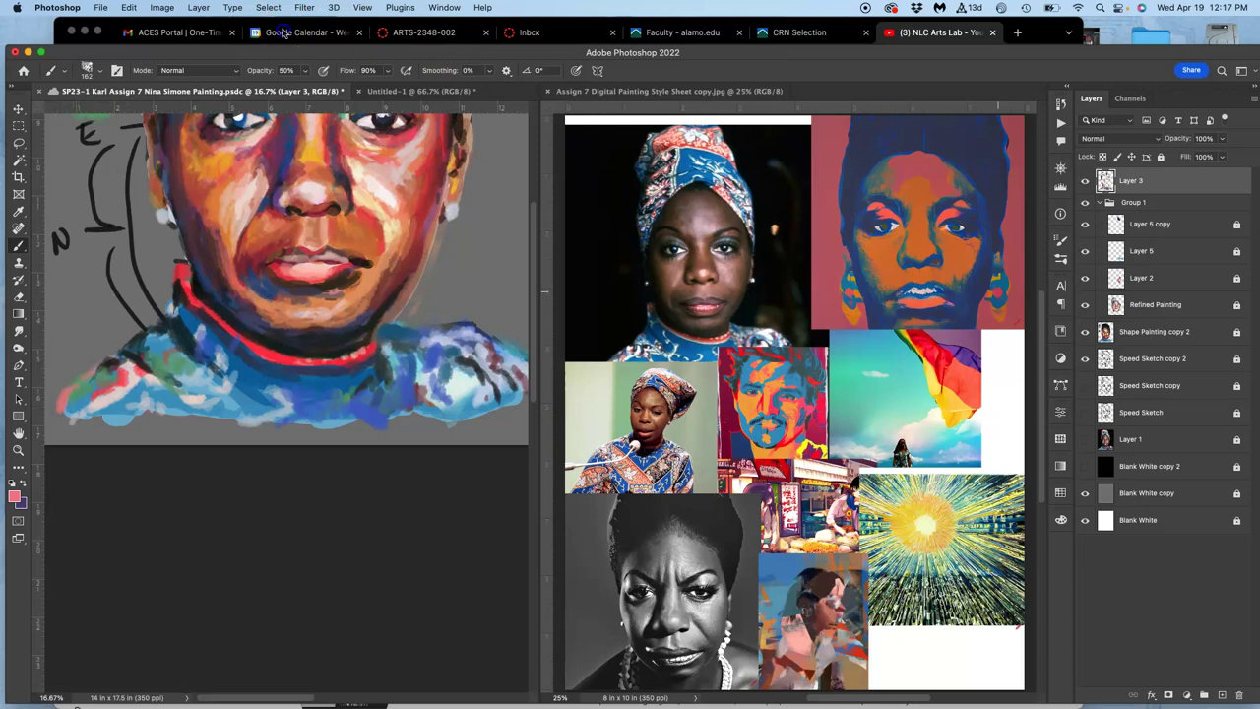
# Switch to Google Calendar in Chrome to check the current week's schedule, and return to the portrait in Photoshop.
pyautogui.click(255, 36)
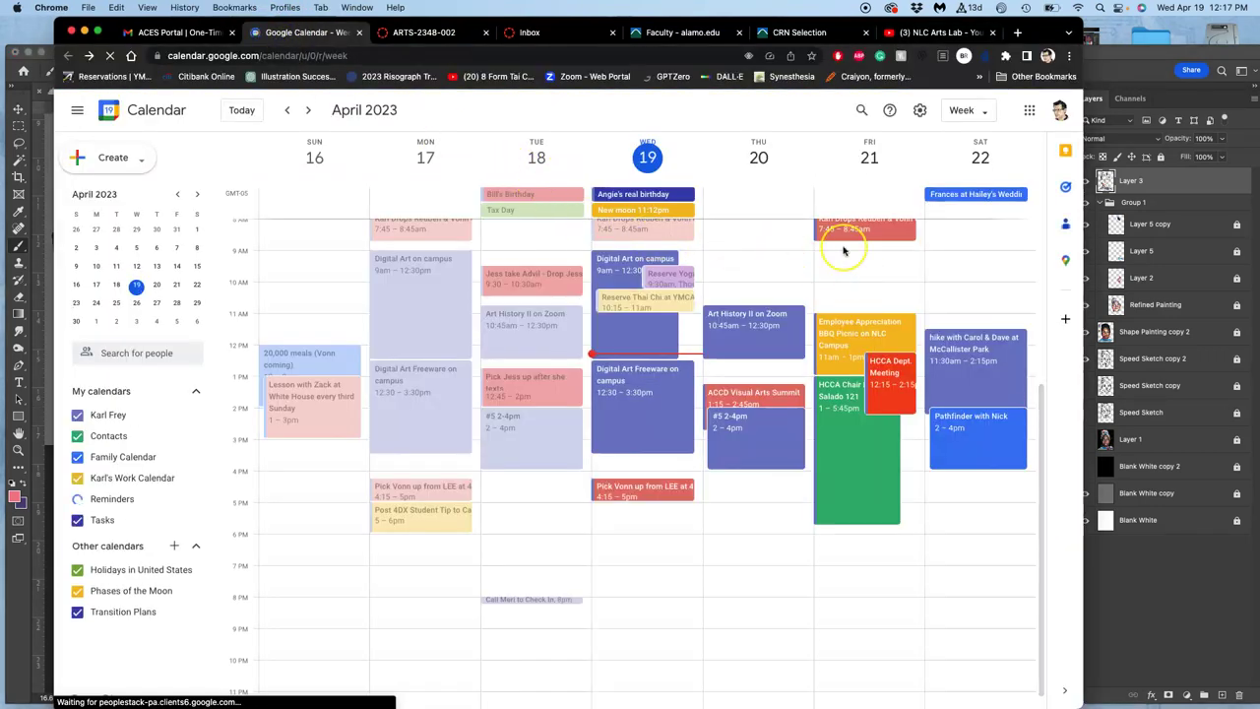
pyautogui.scroll(3, 842, 250)
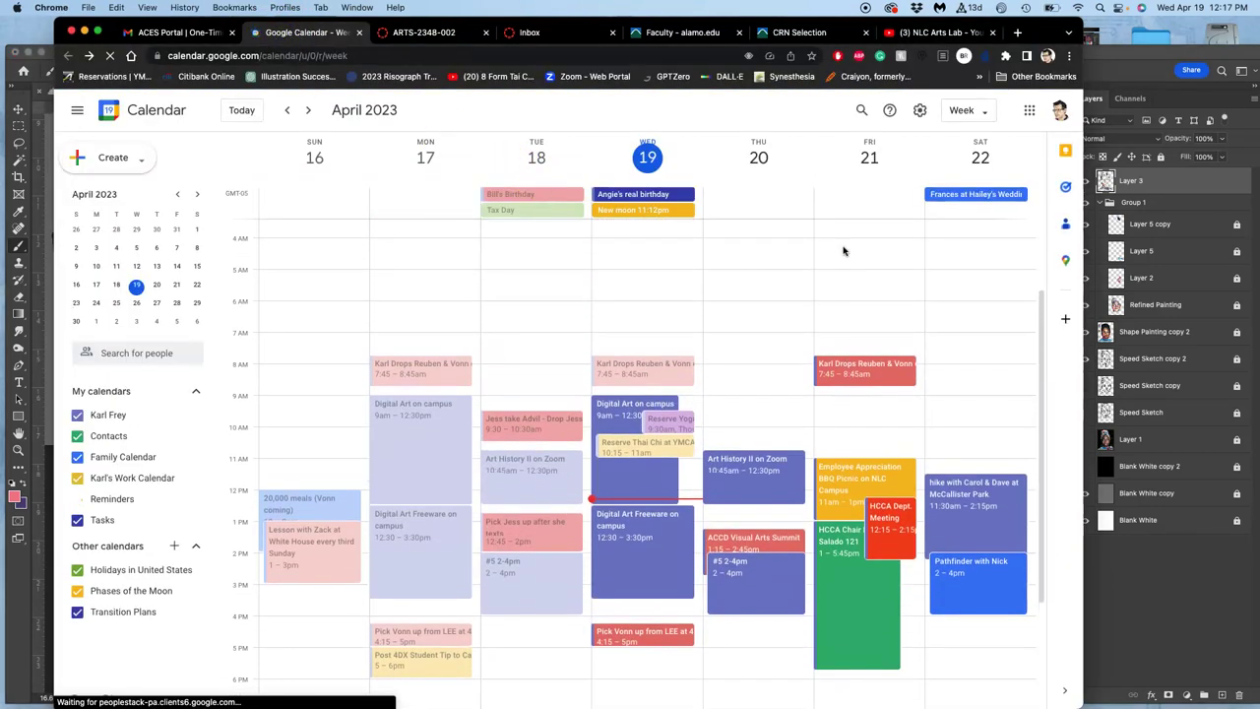
pyautogui.scroll(-1, 843, 250)
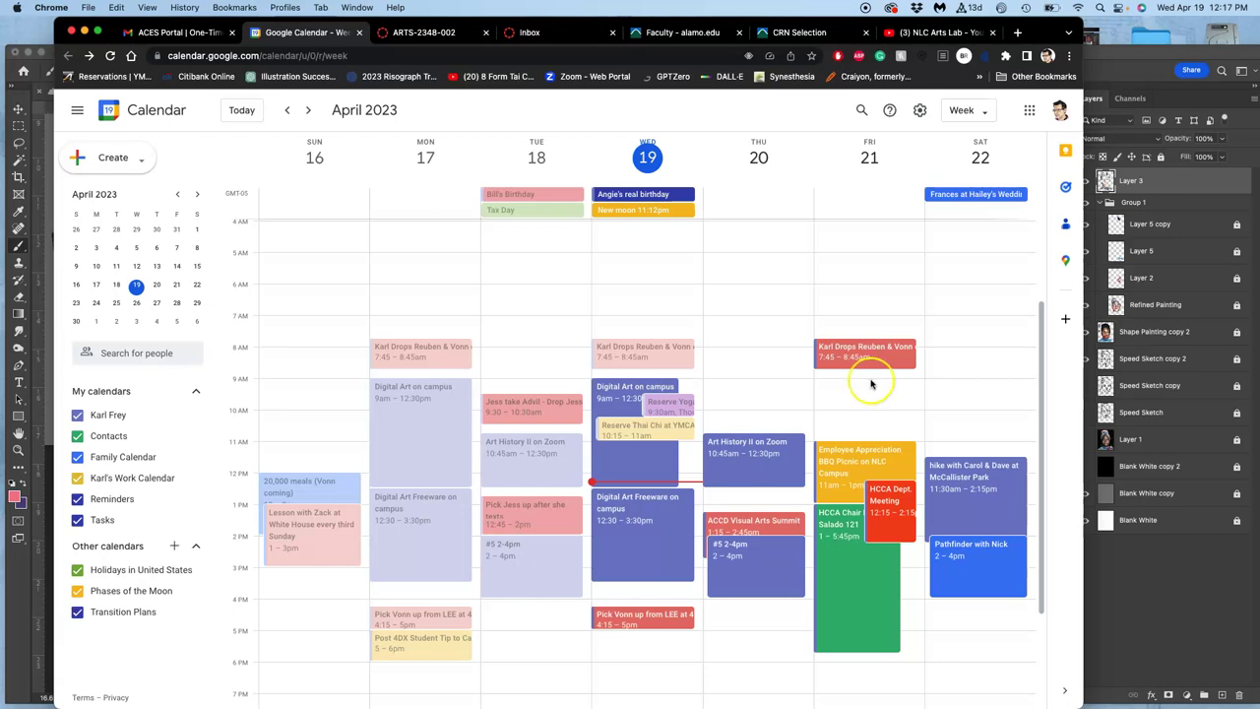
pyautogui.click(51, 61)
pyautogui.scroll(10, 241, 226)
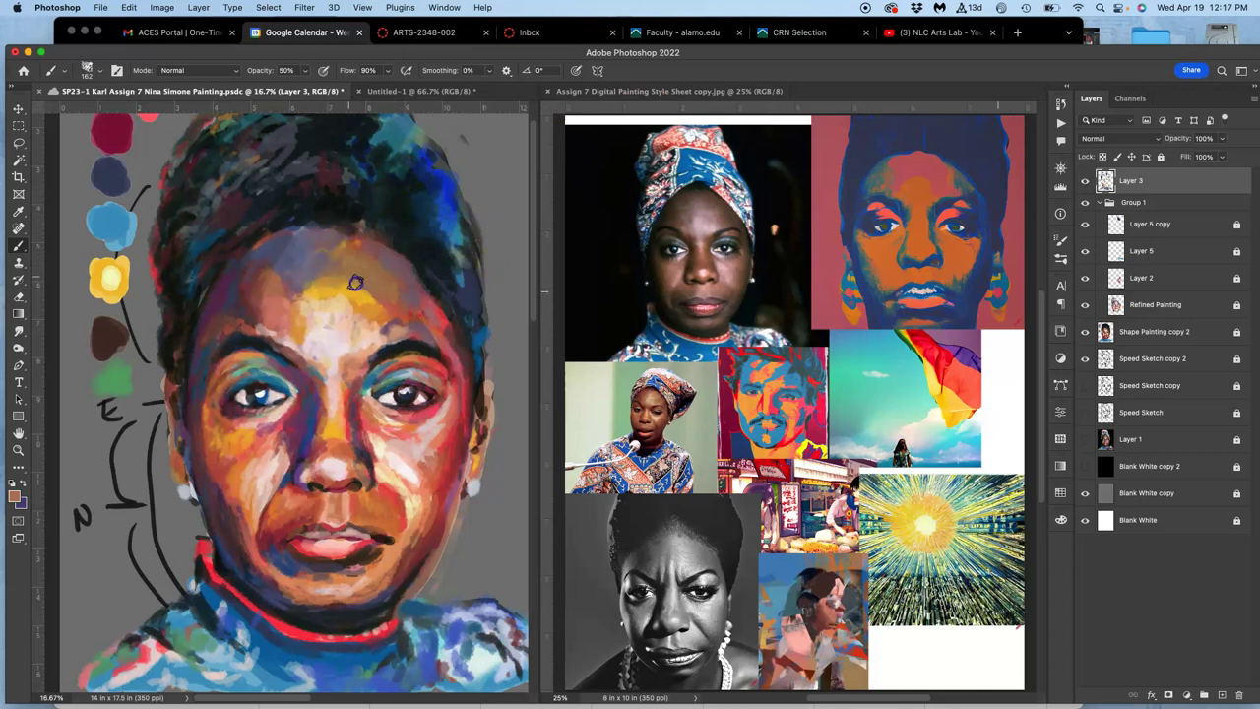
# Paint sampled golden-yellow and orange-tan tones across the forehead and face.
pyautogui.moveTo(391, 282)
pyautogui.mouseDown()
pyautogui.moveTo(340, 269)
pyautogui.moveTo(301, 289)
pyautogui.mouseUp()
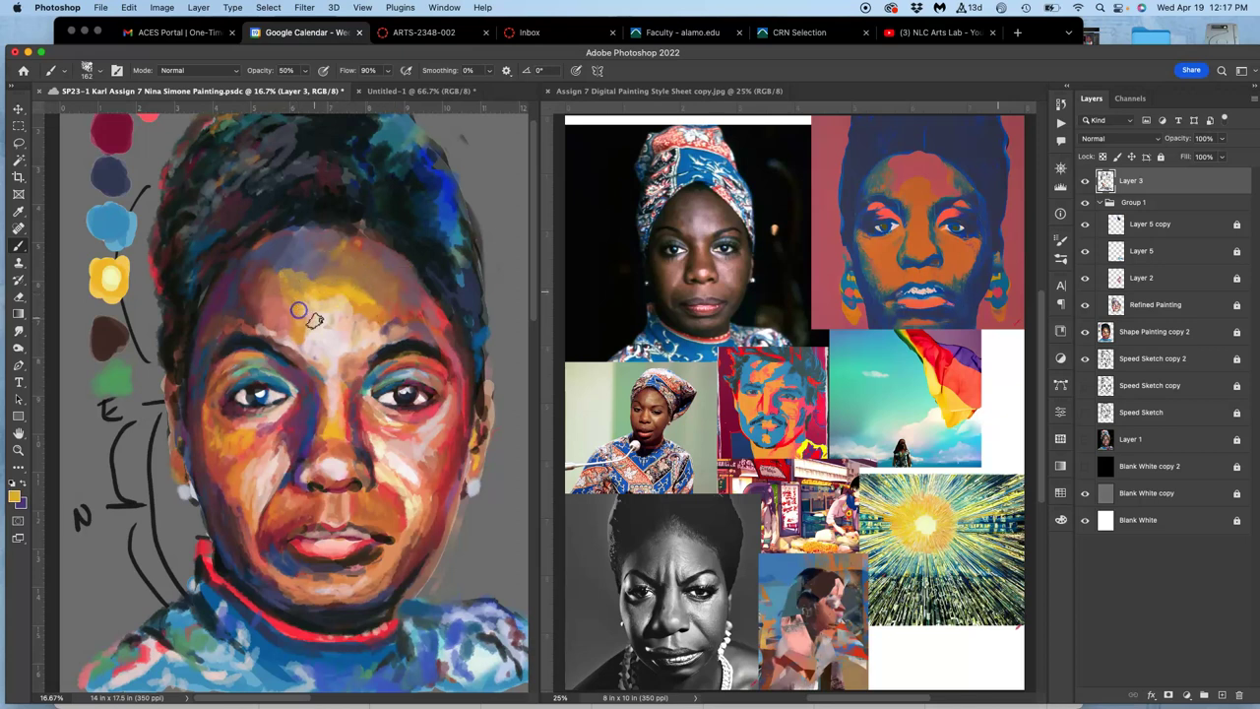
pyautogui.moveTo(317, 342)
pyautogui.mouseDown()
pyautogui.moveTo(344, 267)
pyautogui.moveTo(330, 271)
pyautogui.moveTo(408, 351)
pyautogui.moveTo(479, 338)
pyautogui.moveTo(429, 478)
pyautogui.mouseUp()
pyautogui.moveTo(407, 519)
pyautogui.mouseDown()
pyautogui.moveTo(398, 570)
pyautogui.moveTo(367, 406)
pyautogui.mouseUp()
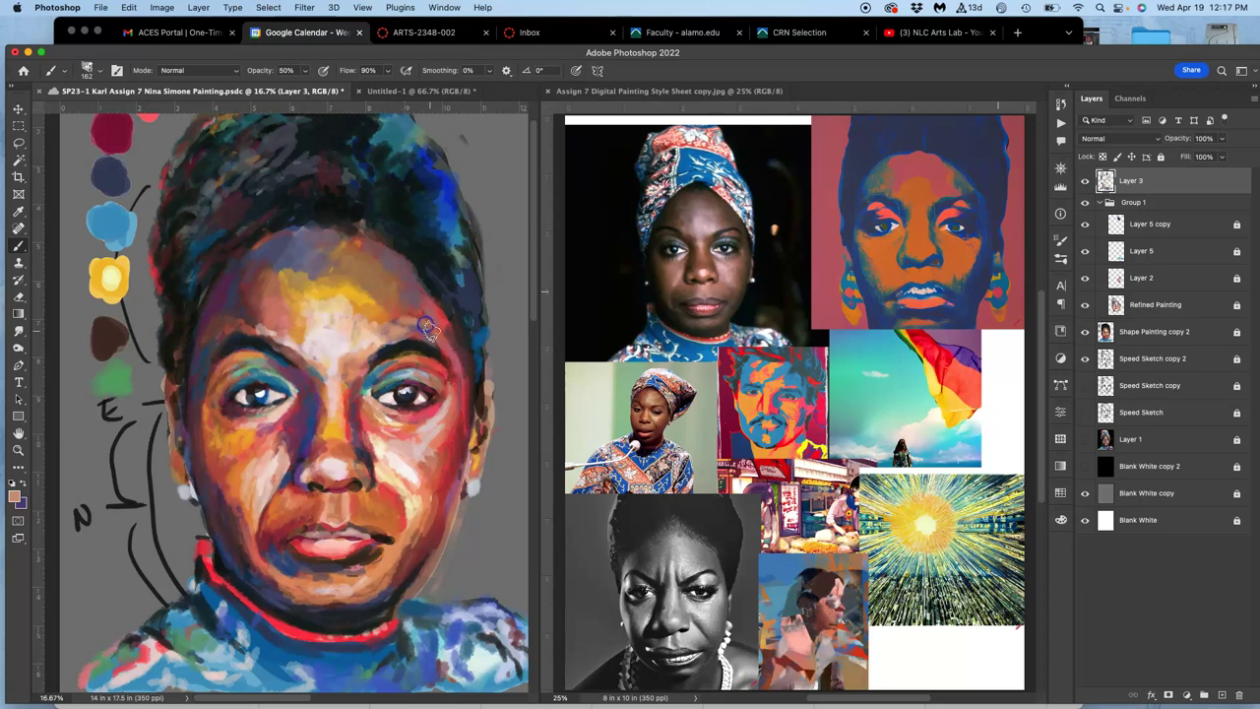
pyautogui.moveTo(463, 301)
pyautogui.mouseDown()
pyautogui.moveTo(437, 320)
pyautogui.moveTo(476, 323)
pyautogui.moveTo(416, 481)
pyautogui.moveTo(406, 574)
pyautogui.moveTo(424, 635)
pyautogui.mouseUp()
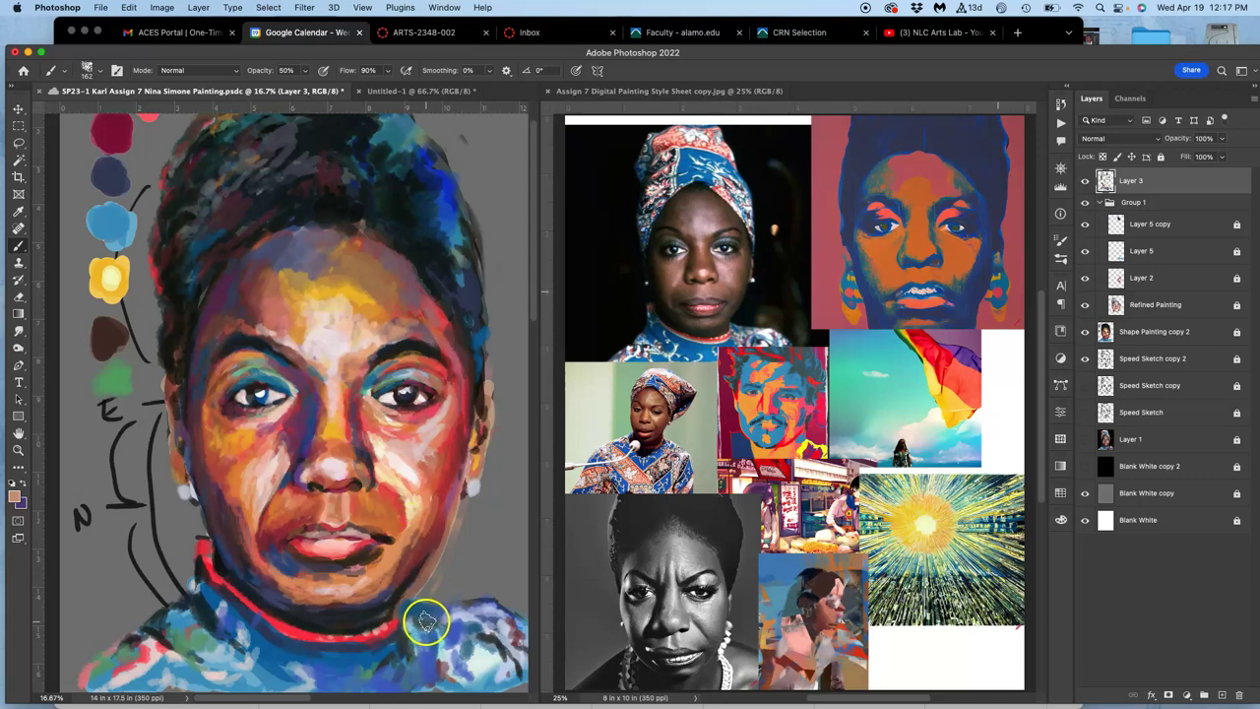
# Paint sampled dark brown, blue and black strokes into the hair above the forehead.
pyautogui.keyDown('alt'); pyautogui.click(363, 201); pyautogui.keyUp('alt')
pyautogui.keyDown('alt'); pyautogui.click(104, 322); pyautogui.keyUp('alt')
pyautogui.moveTo(207, 211); pyautogui.dragTo(255, 147)
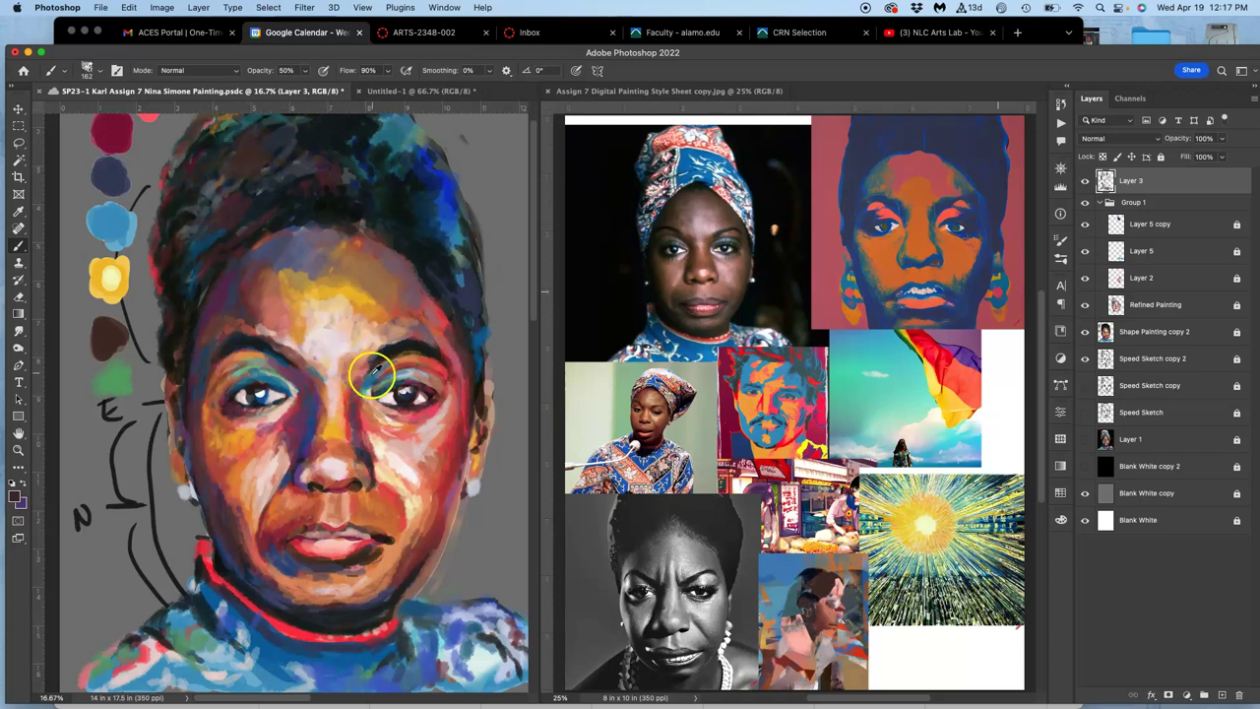
pyautogui.keyDown('alt'); pyautogui.click(303, 178); pyautogui.keyUp('alt')
pyautogui.moveTo(232, 163)
pyautogui.mouseDown()
pyautogui.moveTo(255, 289)
pyautogui.moveTo(289, 292)
pyautogui.moveTo(269, 314)
pyautogui.moveTo(347, 228)
pyautogui.moveTo(370, 253)
pyautogui.mouseUp()
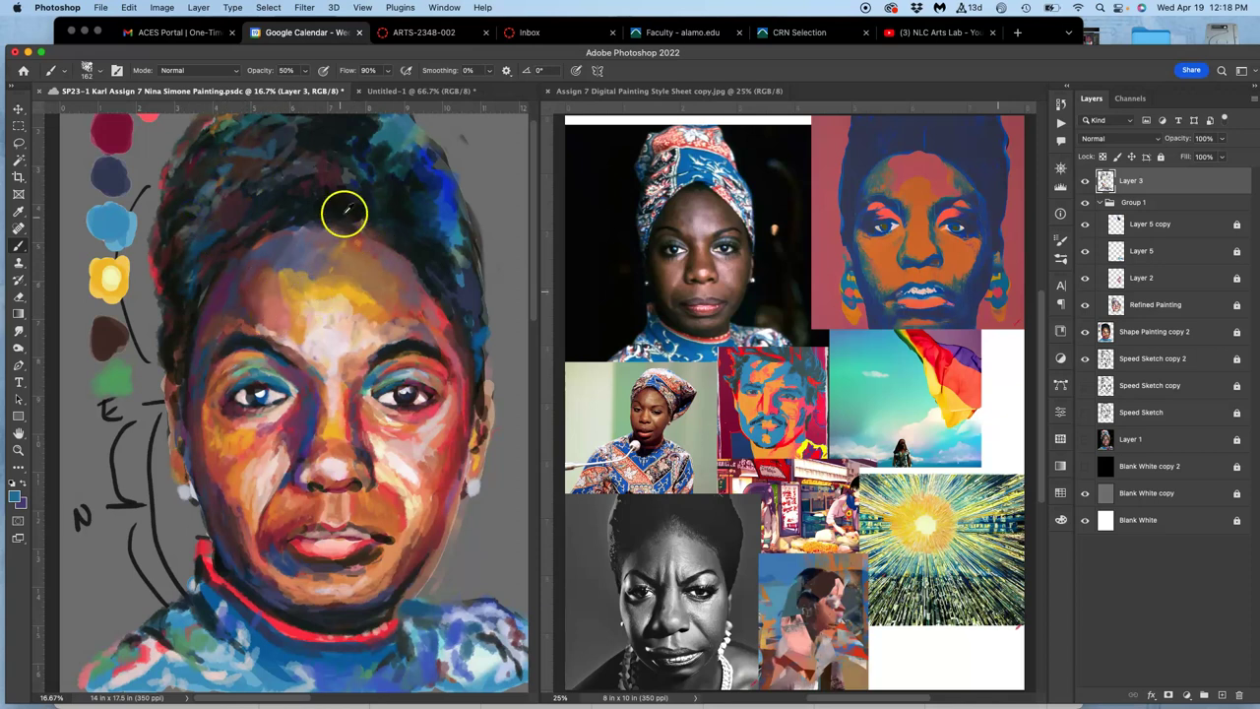
pyautogui.keyDown('alt'); pyautogui.click(349, 209); pyautogui.keyUp('alt')
pyautogui.moveTo(255, 172); pyautogui.dragTo(233, 173)
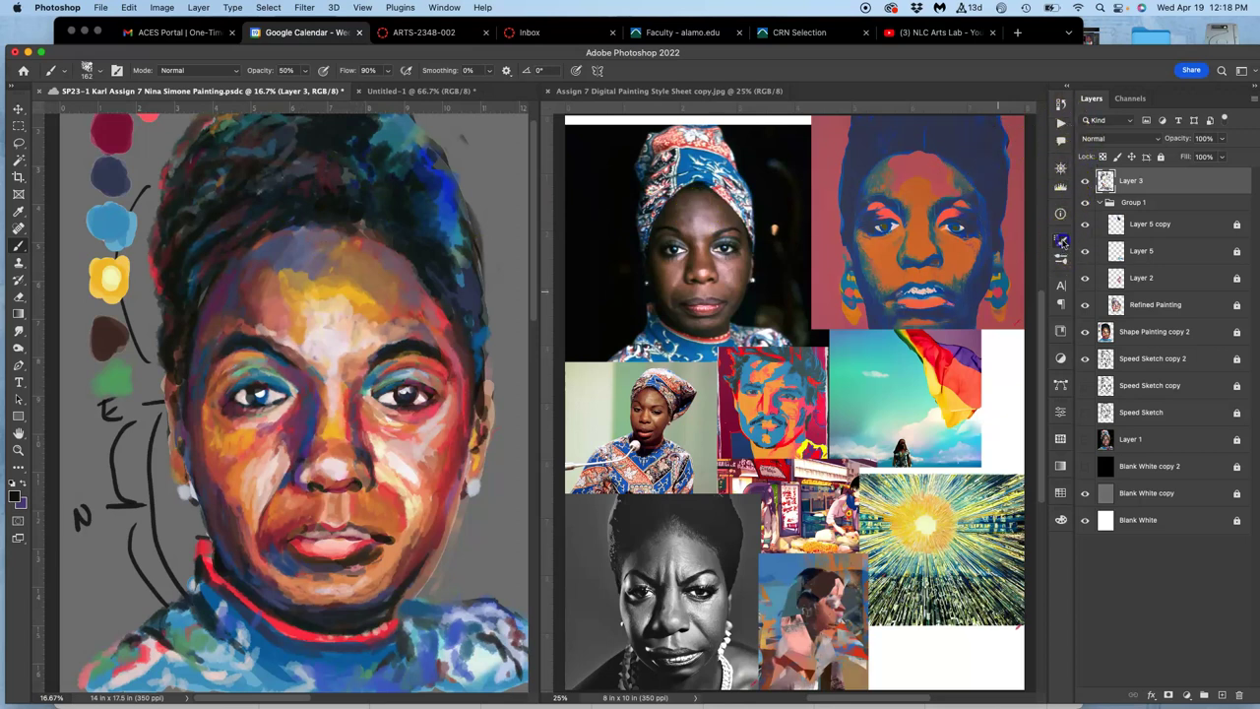
# Show the brush settings, then paint black and sampled dark grey over the hair just above the forehead.
pyautogui.click(1061, 241)
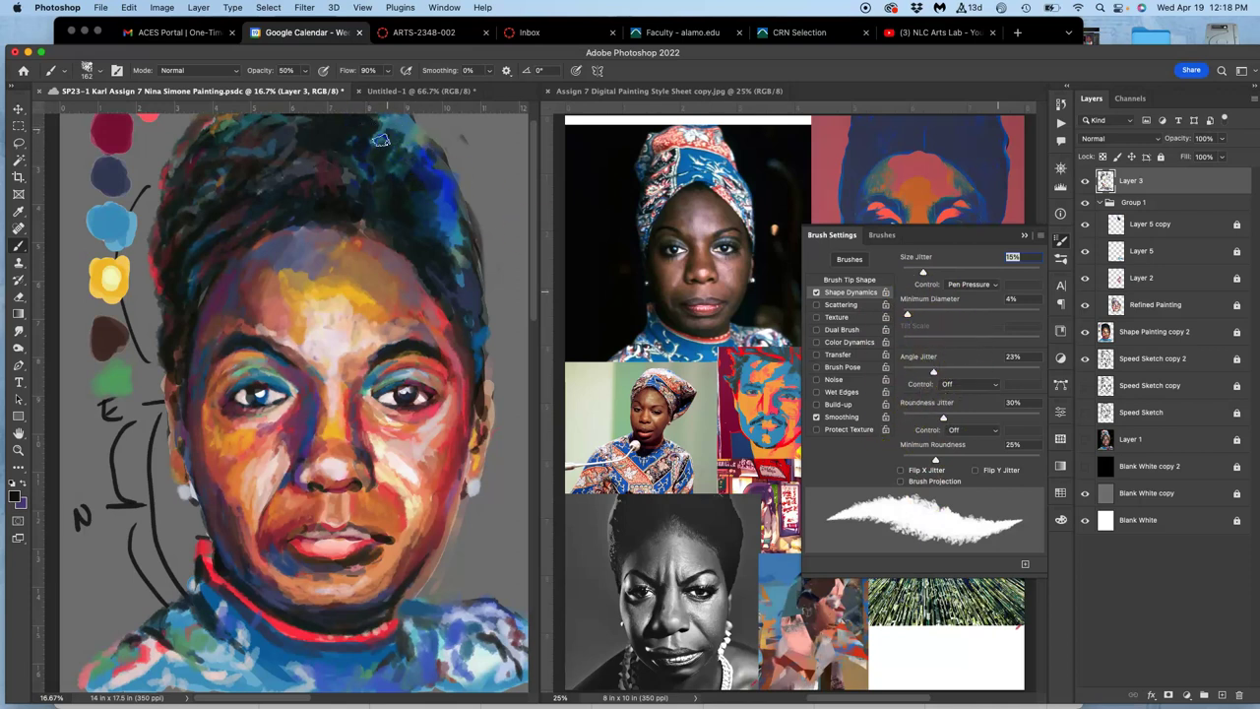
pyautogui.moveTo(422, 175)
pyautogui.mouseDown()
pyautogui.moveTo(377, 211)
pyautogui.moveTo(195, 583)
pyautogui.mouseUp()
pyautogui.press('super+equal')
pyautogui.press('super+equal')
pyautogui.press('super+equal')
pyautogui.moveTo(376, 215)
pyautogui.mouseDown()
pyautogui.moveTo(347, 283)
pyautogui.moveTo(282, 295)
pyautogui.mouseUp()
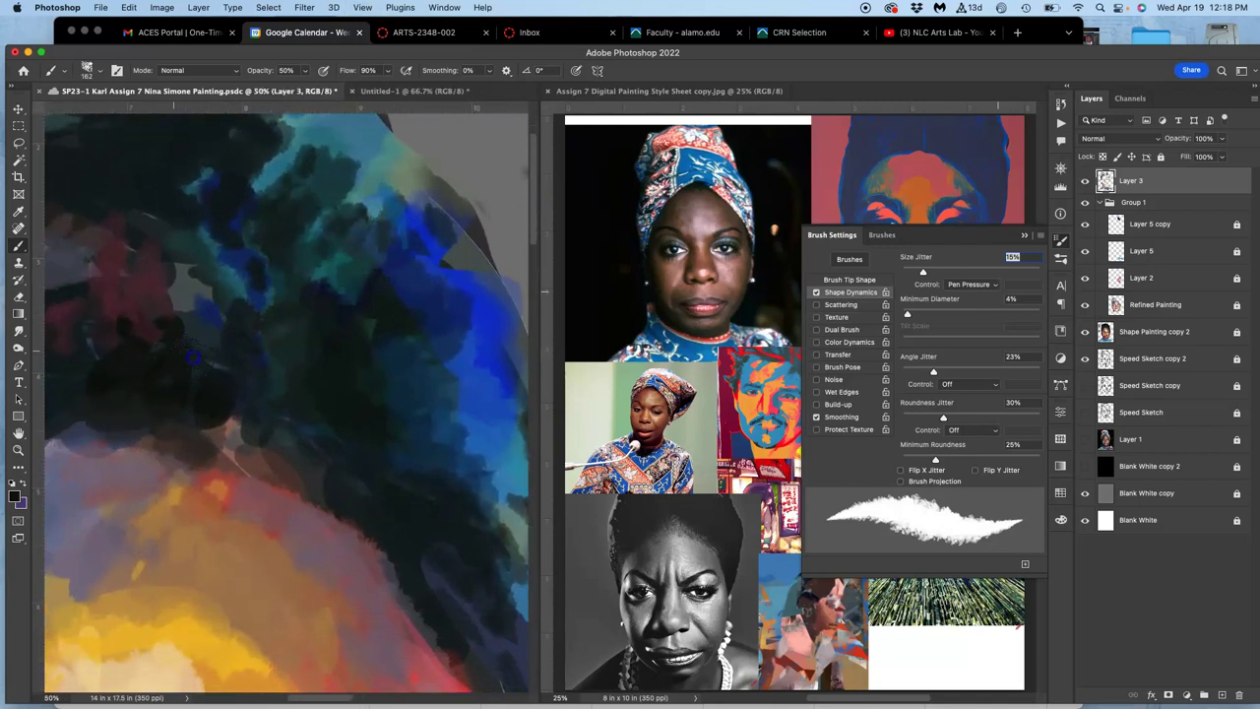
pyautogui.keyDown('alt'); pyautogui.click(184, 283); pyautogui.keyUp('alt')
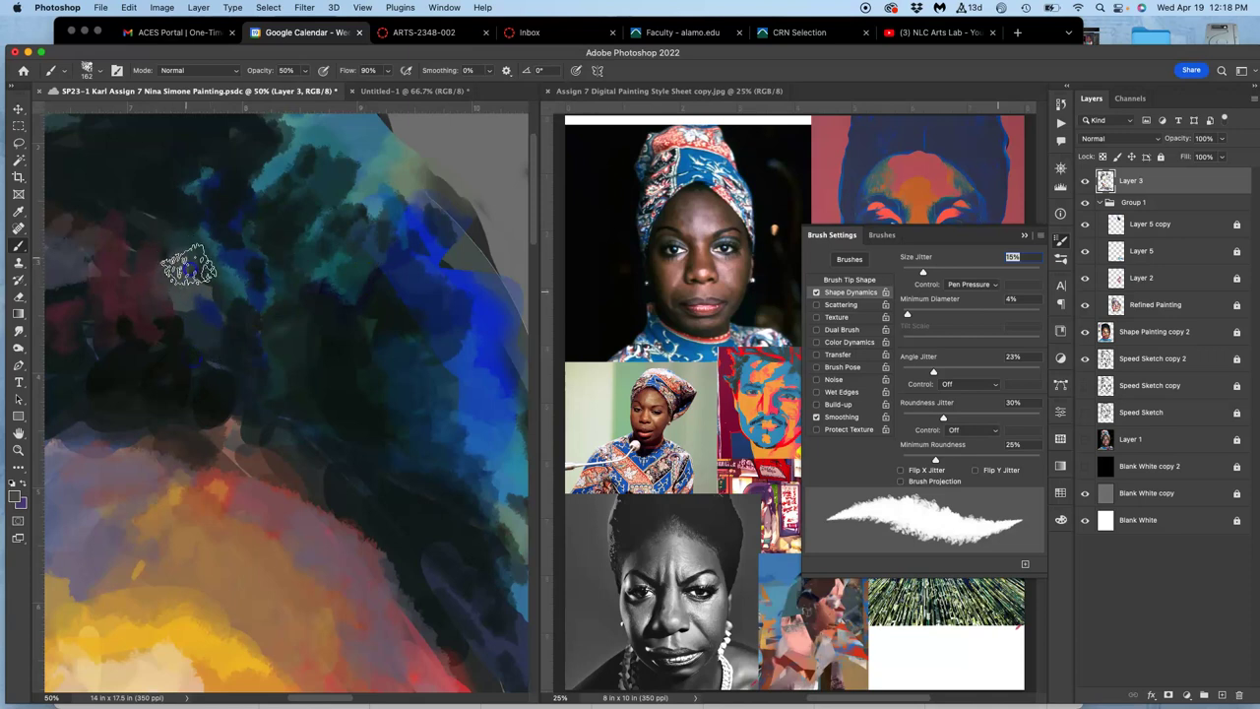
pyautogui.moveTo(190, 267)
pyautogui.mouseDown()
pyautogui.moveTo(218, 325)
pyautogui.moveTo(195, 250)
pyautogui.moveTo(164, 254)
pyautogui.moveTo(147, 236)
pyautogui.moveTo(150, 264)
pyautogui.moveTo(128, 238)
pyautogui.moveTo(120, 265)
pyautogui.moveTo(188, 338)
pyautogui.moveTo(172, 324)
pyautogui.moveTo(177, 347)
pyautogui.moveTo(177, 308)
pyautogui.moveTo(211, 312)
pyautogui.moveTo(229, 356)
pyautogui.moveTo(212, 364)
pyautogui.moveTo(208, 400)
pyautogui.moveTo(222, 418)
pyautogui.moveTo(241, 416)
pyautogui.moveTo(217, 425)
pyautogui.moveTo(300, 427)
pyautogui.moveTo(205, 366)
pyautogui.moveTo(170, 385)
pyautogui.moveTo(148, 282)
pyautogui.moveTo(95, 272)
pyautogui.moveTo(82, 326)
pyautogui.moveTo(165, 384)
pyautogui.moveTo(174, 291)
pyautogui.moveTo(238, 302)
pyautogui.moveTo(304, 336)
pyautogui.moveTo(265, 177)
pyautogui.moveTo(250, 187)
pyautogui.moveTo(388, 282)
pyautogui.mouseUp()
# Sample the bright blue at the hair's outer edge and extend it down the hair on the subject's left side.
pyautogui.keyDown('alt'); pyautogui.click(487, 267); pyautogui.keyUp('alt')
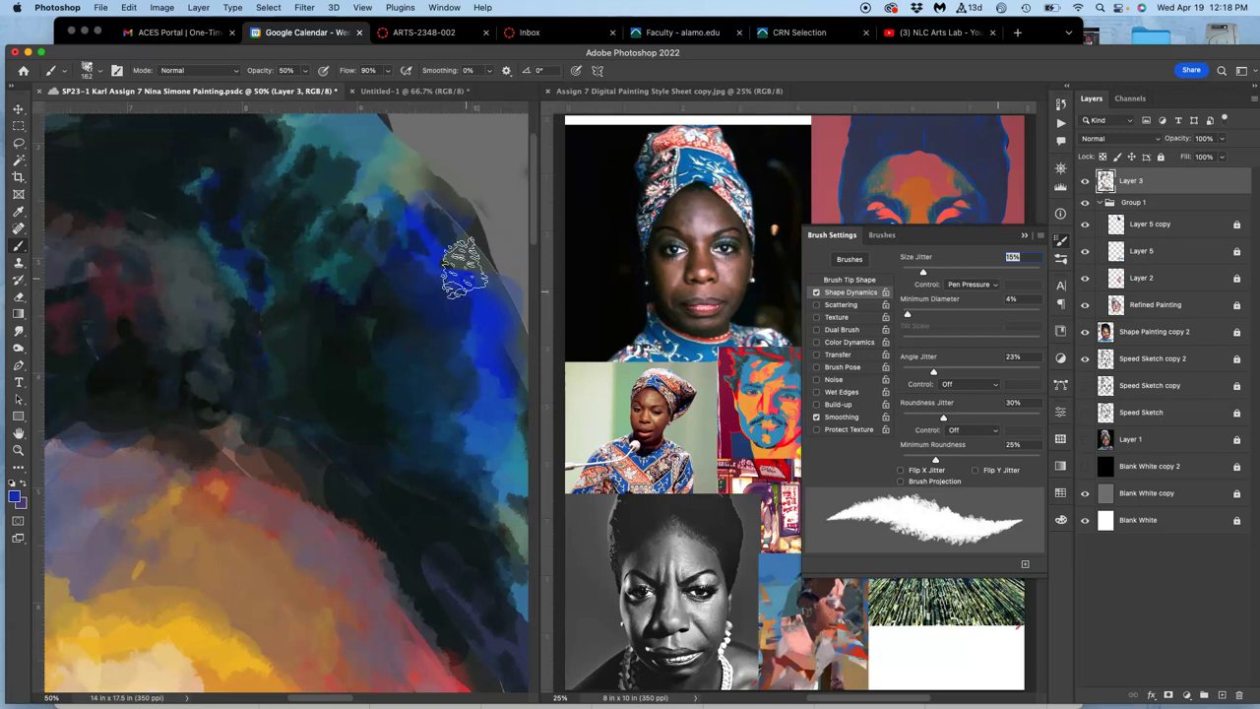
pyautogui.moveTo(436, 266)
pyautogui.mouseDown()
pyautogui.moveTo(476, 288)
pyautogui.moveTo(490, 277)
pyautogui.moveTo(479, 253)
pyautogui.moveTo(510, 429)
pyautogui.moveTo(469, 439)
pyautogui.mouseUp()
pyautogui.scroll(-5, 472, 328)
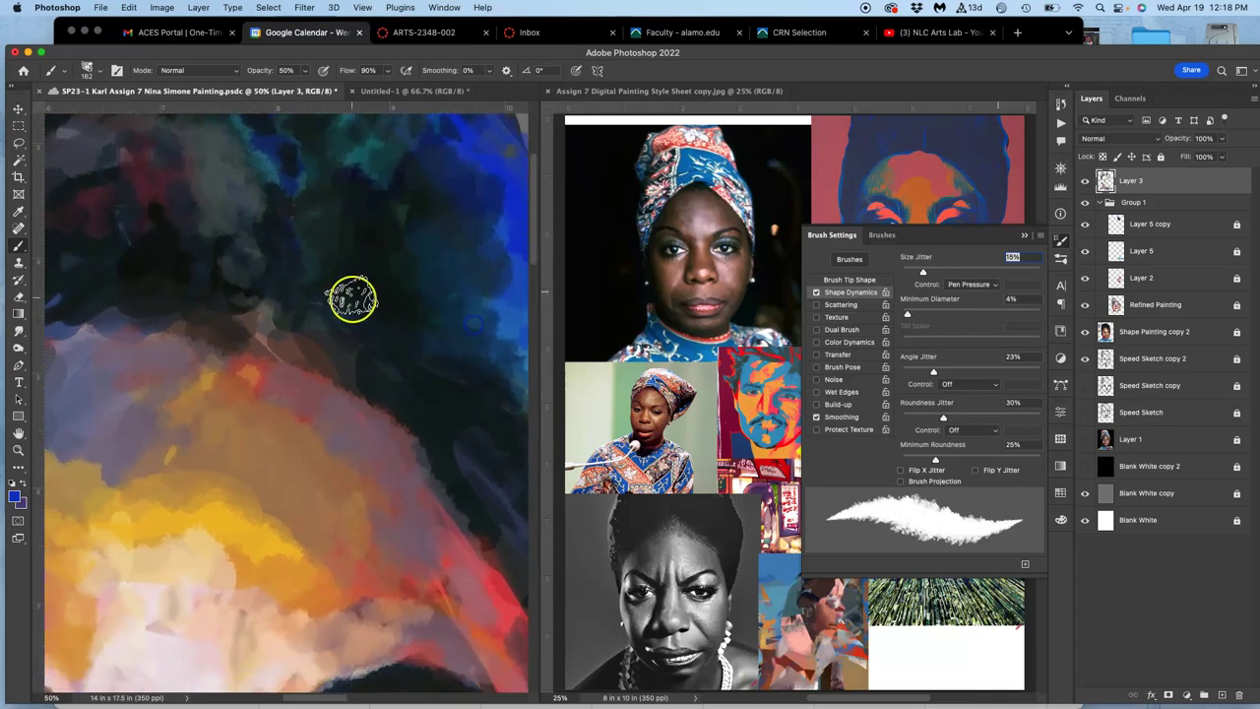
# Blend the hairline along the top of the forehead with sampled dark and muted tones.
pyautogui.keyDown('alt'); pyautogui.click(342, 332); pyautogui.keyUp('alt')
pyautogui.moveTo(257, 332)
pyautogui.mouseDown()
pyautogui.moveTo(296, 324)
pyautogui.moveTo(284, 367)
pyautogui.mouseUp()
pyautogui.moveTo(386, 451)
pyautogui.mouseDown()
pyautogui.moveTo(289, 365)
pyautogui.moveTo(267, 374)
pyautogui.moveTo(253, 413)
pyautogui.moveTo(236, 350)
pyautogui.mouseUp()
pyautogui.moveTo(335, 428)
pyautogui.mouseDown()
pyautogui.moveTo(357, 453)
pyautogui.moveTo(346, 429)
pyautogui.moveTo(532, 247)
pyautogui.mouseUp()
pyautogui.scroll(3, 329, 321)
pyautogui.moveTo(332, 332)
pyautogui.mouseDown()
pyautogui.moveTo(321, 252)
pyautogui.moveTo(259, 289)
pyautogui.moveTo(330, 250)
pyautogui.moveTo(285, 276)
pyautogui.moveTo(295, 247)
pyautogui.moveTo(205, 281)
pyautogui.moveTo(301, 219)
pyautogui.moveTo(420, 263)
pyautogui.moveTo(250, 267)
pyautogui.moveTo(206, 283)
pyautogui.mouseUp()
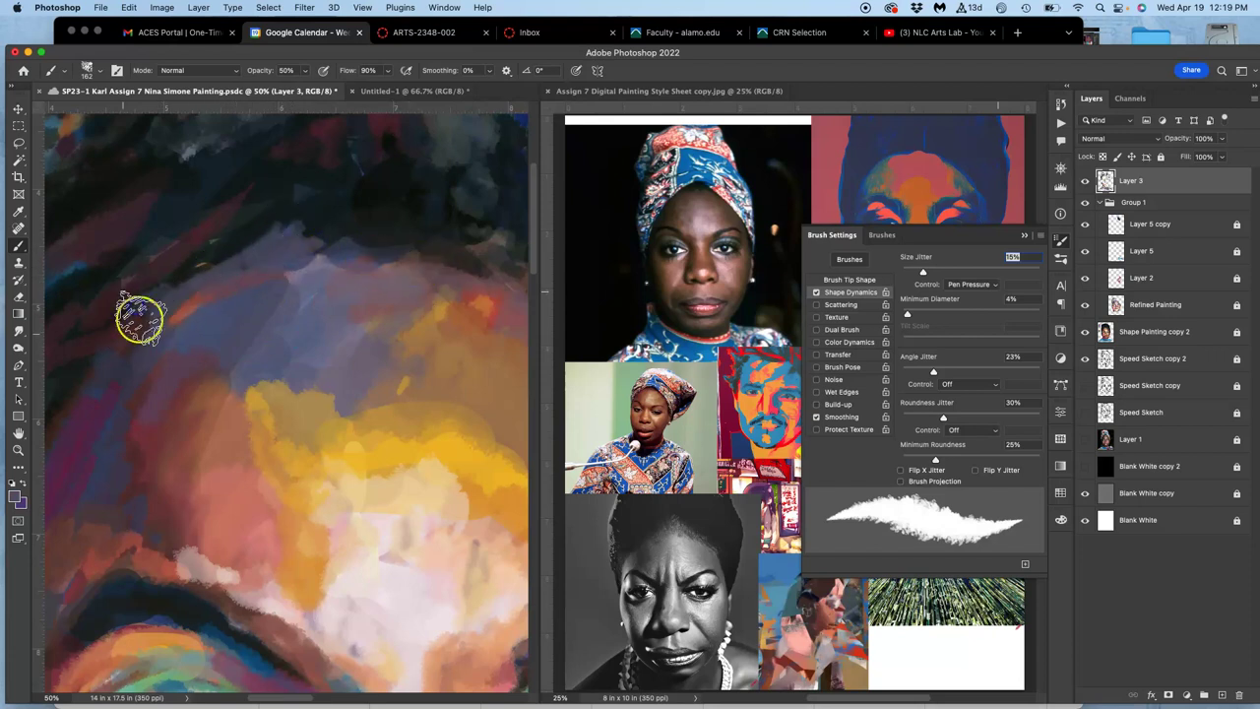
# Cover the grey gap at the subject's right temple with black, and work sampled teal and dark brown into the surrounding hair.
pyautogui.moveTo(282, 230)
pyautogui.mouseDown()
pyautogui.moveTo(318, 205)
pyautogui.moveTo(439, 246)
pyautogui.moveTo(337, 183)
pyautogui.moveTo(407, 147)
pyautogui.moveTo(309, 148)
pyautogui.moveTo(182, 232)
pyautogui.mouseUp()
pyautogui.moveTo(285, 329); pyautogui.dragTo(380, 278)
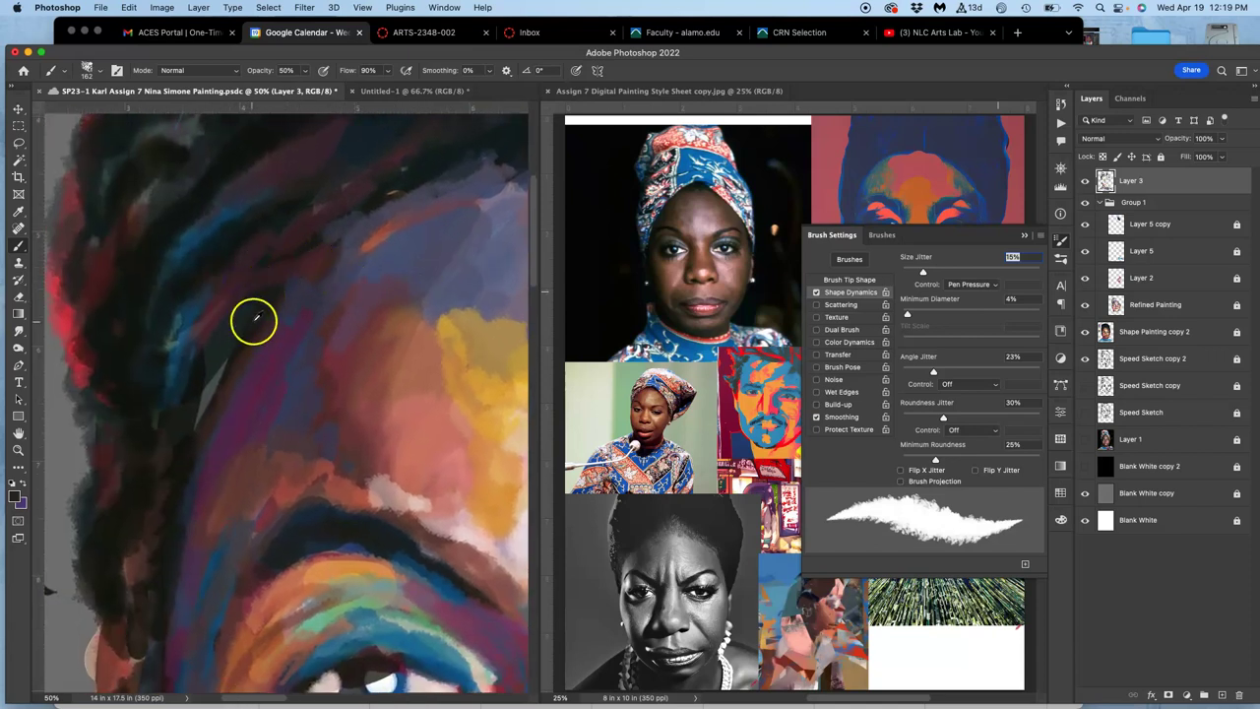
pyautogui.moveTo(226, 356); pyautogui.dragTo(212, 376)
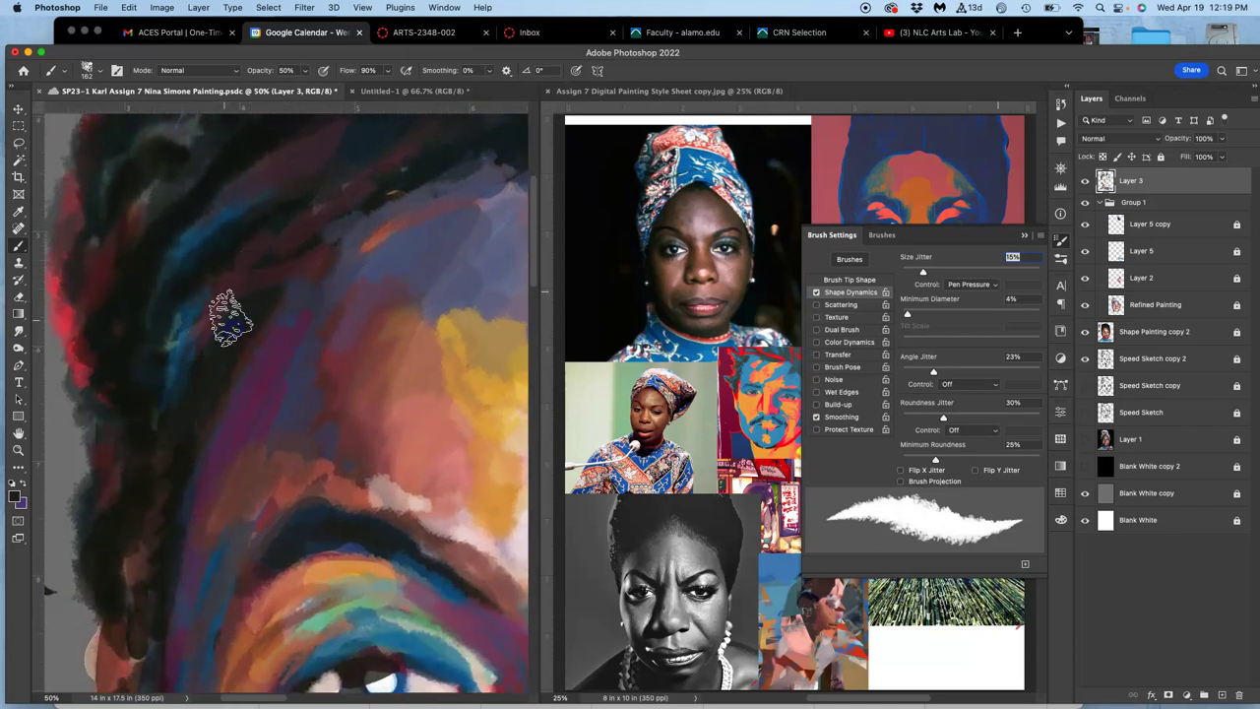
pyautogui.keyDown('alt'); pyautogui.click(201, 315); pyautogui.keyUp('alt')
pyautogui.keyDown('alt'); pyautogui.click(175, 340); pyautogui.keyUp('alt')
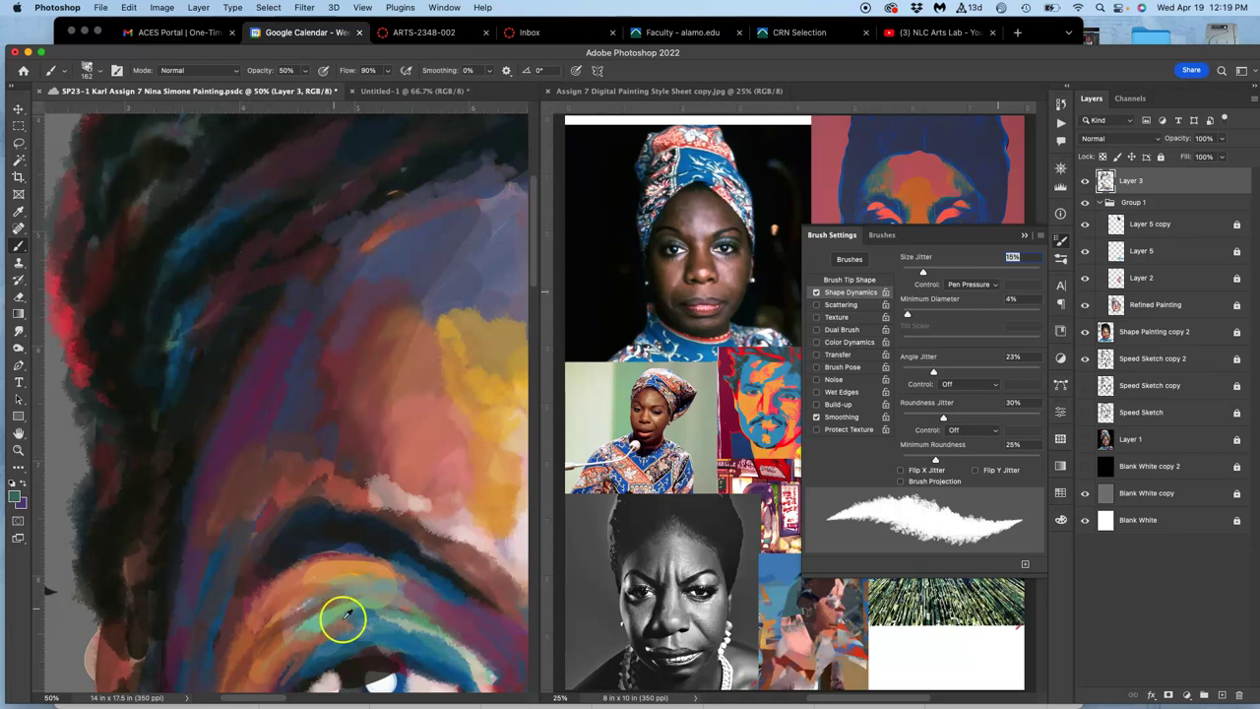
pyautogui.keyDown('alt'); pyautogui.click(135, 591); pyautogui.keyUp('alt')
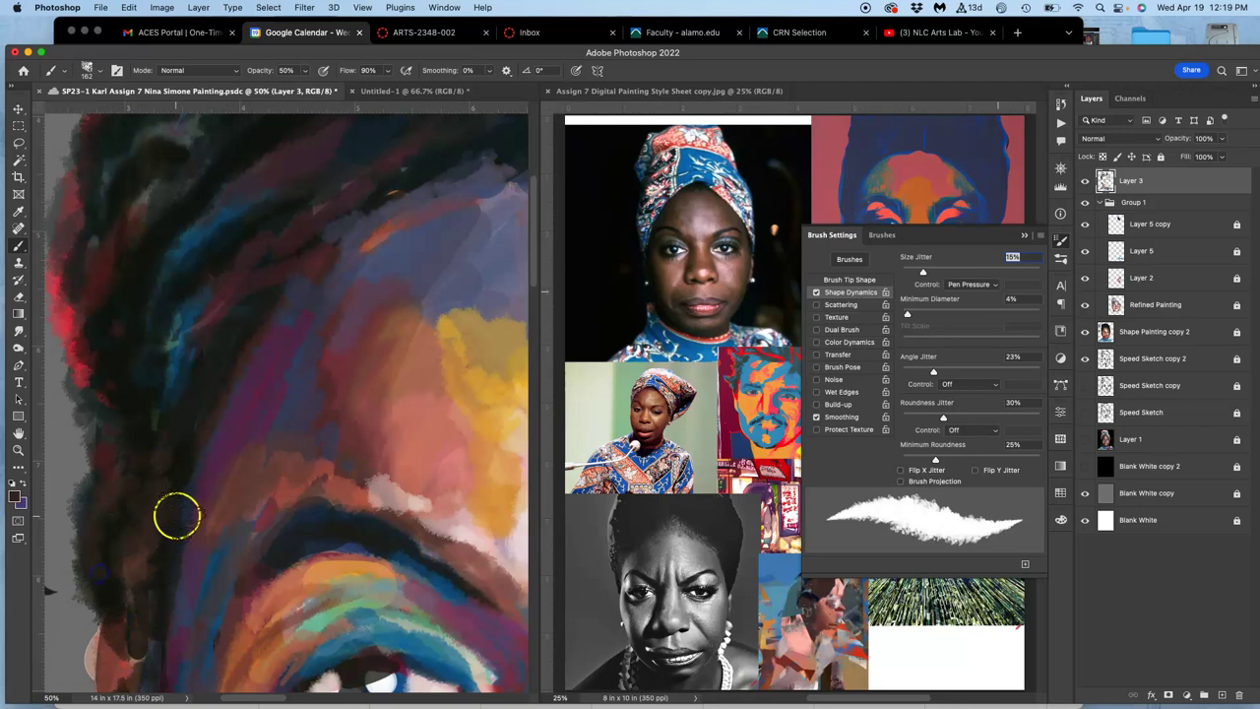
pyautogui.moveTo(179, 508); pyautogui.dragTo(187, 392)
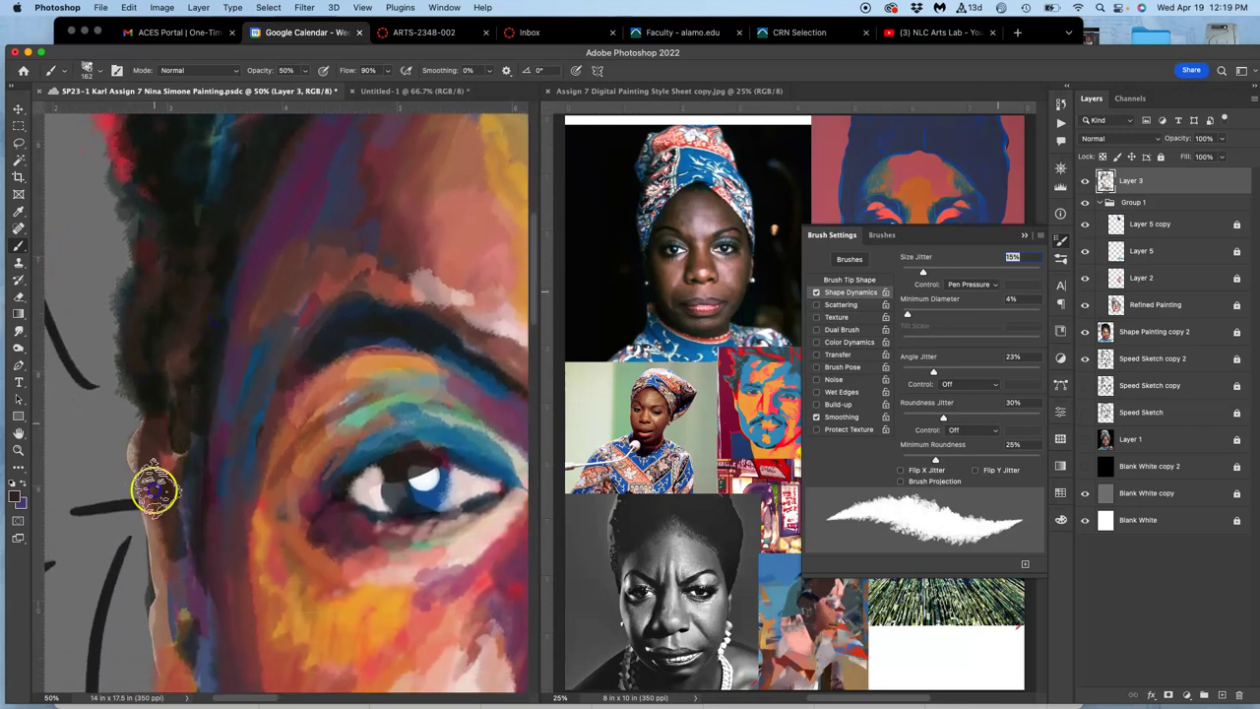
# Paint sampled dark and greyish-brown tones over the top and outer edge of the subject's right ear.
pyautogui.moveTo(215, 449); pyautogui.dragTo(209, 482)
pyautogui.keyDown('alt'); pyautogui.click(176, 464); pyautogui.keyUp('alt')
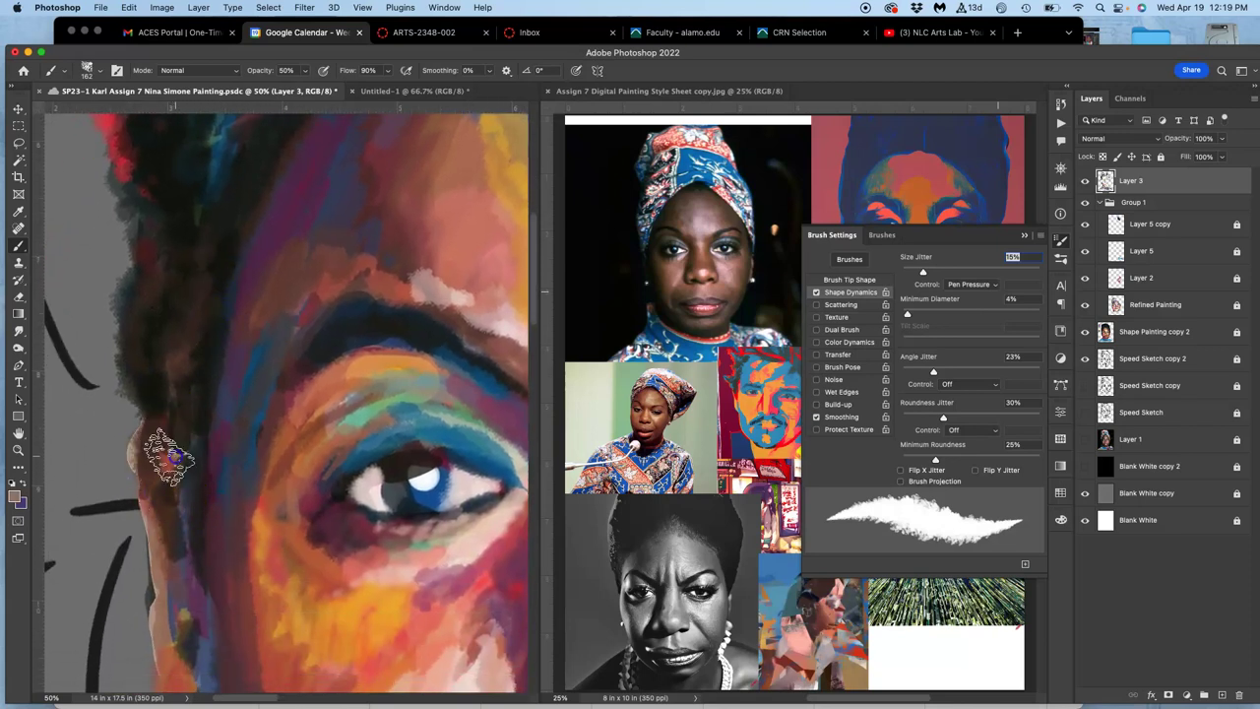
pyautogui.moveTo(154, 436); pyautogui.dragTo(155, 521)
pyautogui.moveTo(160, 460); pyautogui.dragTo(169, 587)
# Compare the cheek and jaw painting stages by hiding Layer 3 and Group 1, then showing both again.
pyautogui.moveTo(309, 518)
pyautogui.mouseDown()
pyautogui.moveTo(311, 465)
pyautogui.moveTo(242, 203)
pyautogui.mouseUp()
pyautogui.moveTo(303, 431); pyautogui.dragTo(262, 298)
pyautogui.moveTo(252, 396); pyautogui.dragTo(248, 340)
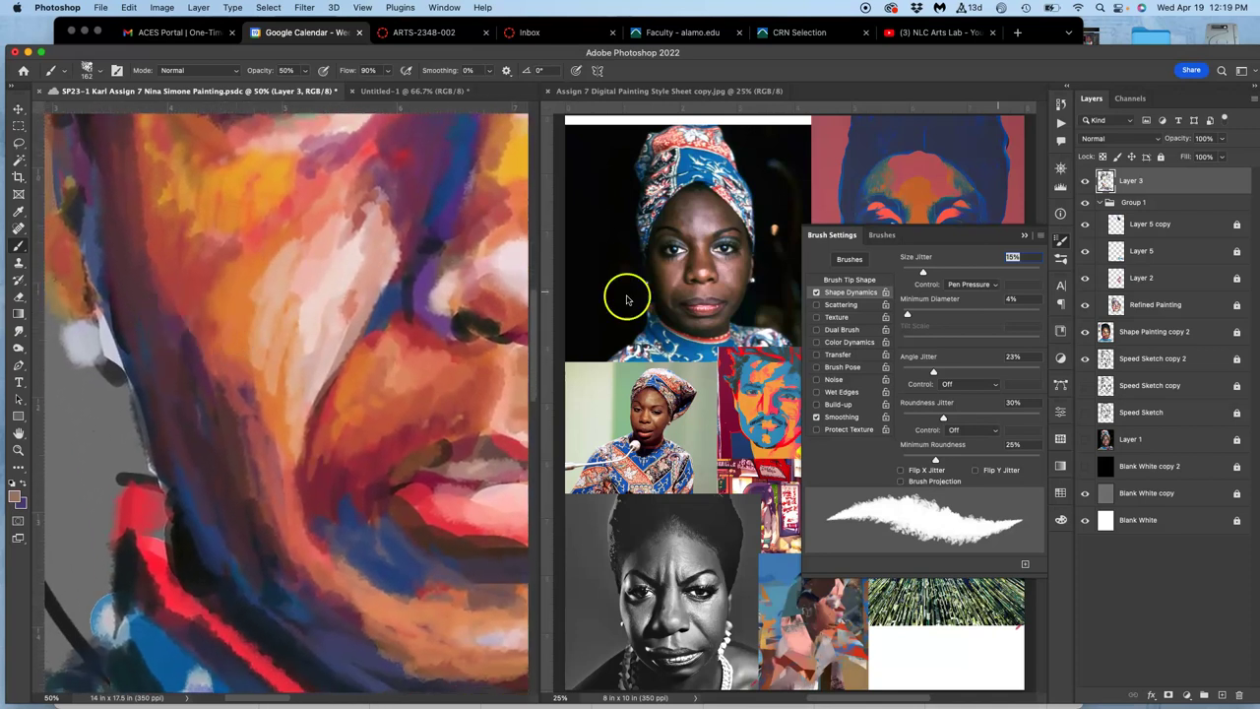
pyautogui.click(1086, 181)
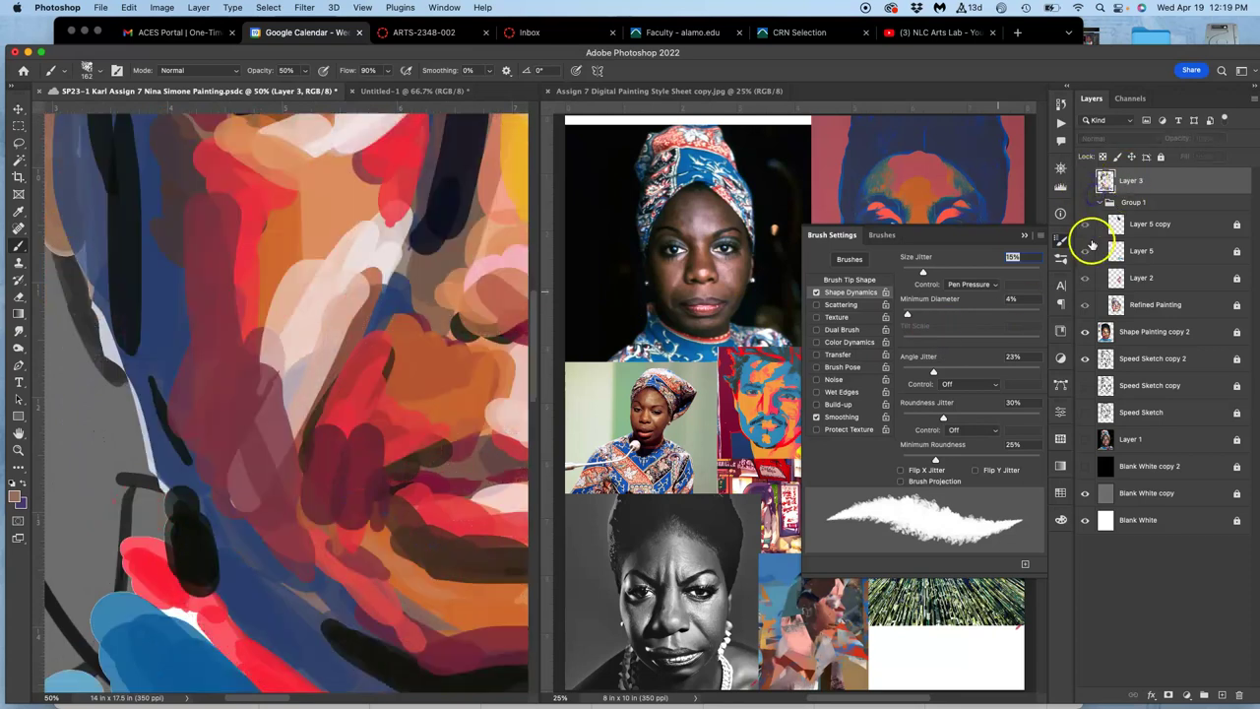
pyautogui.click(467, 338)
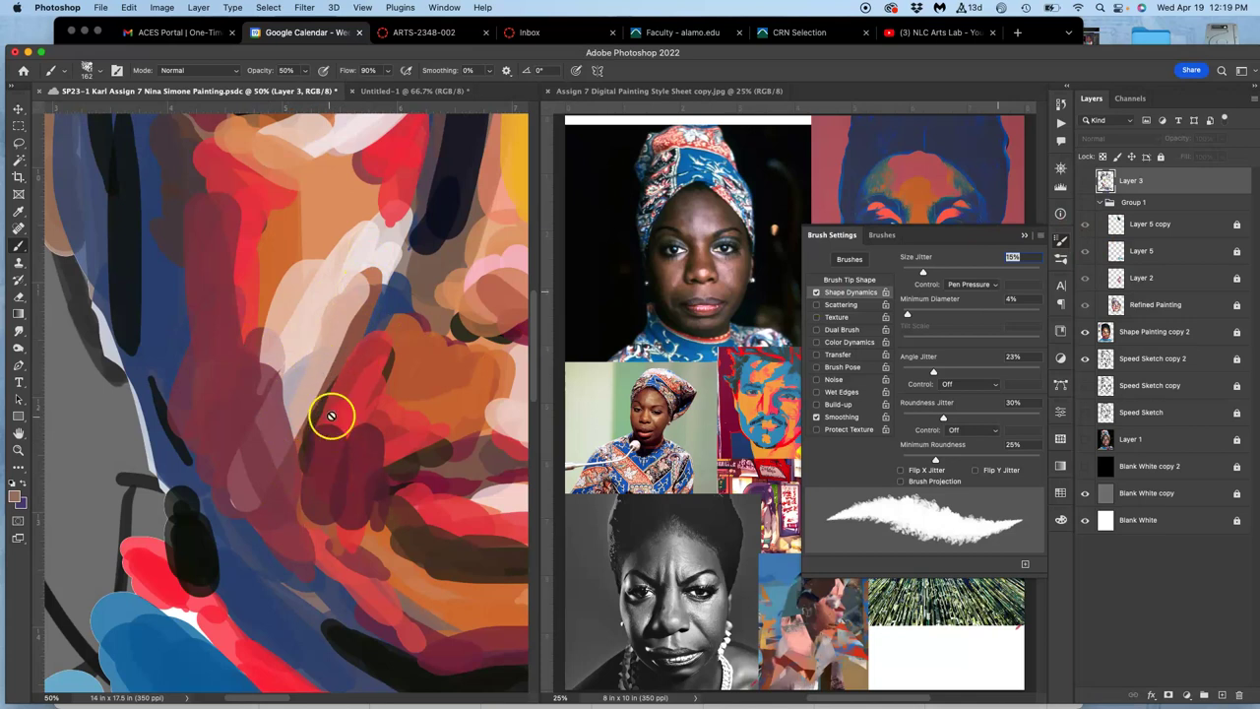
pyautogui.click(1085, 203)
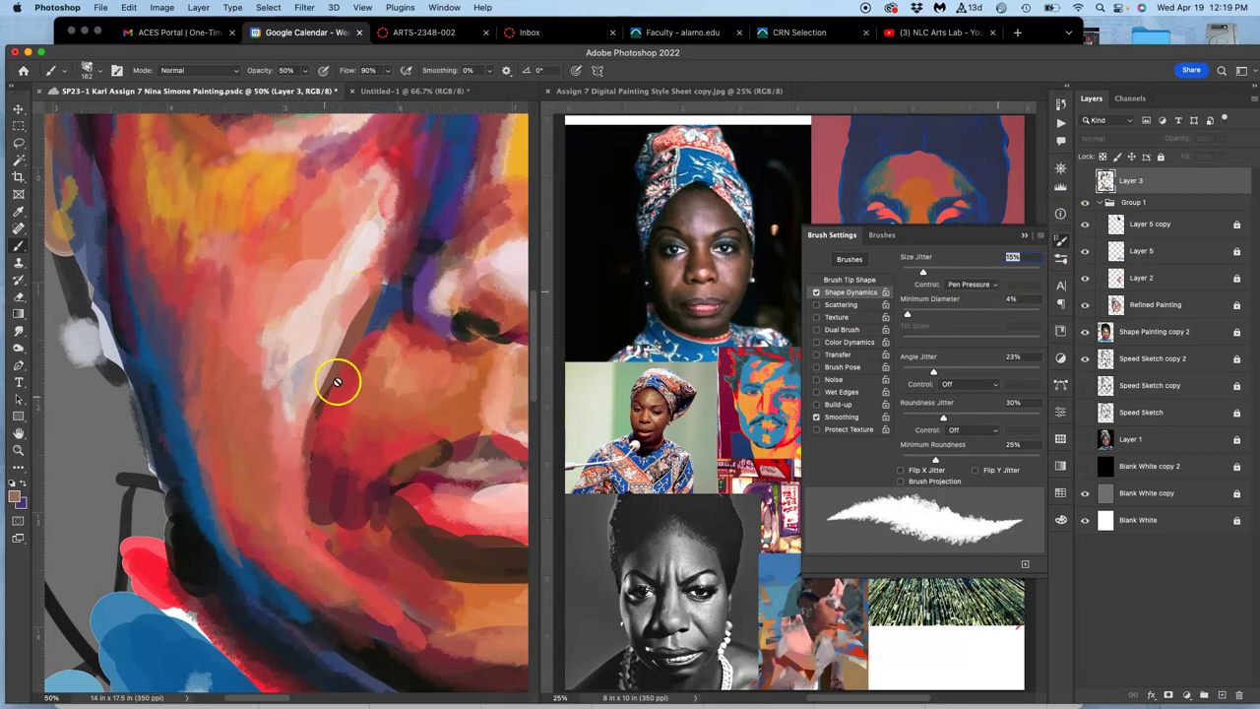
pyautogui.click(1085, 182)
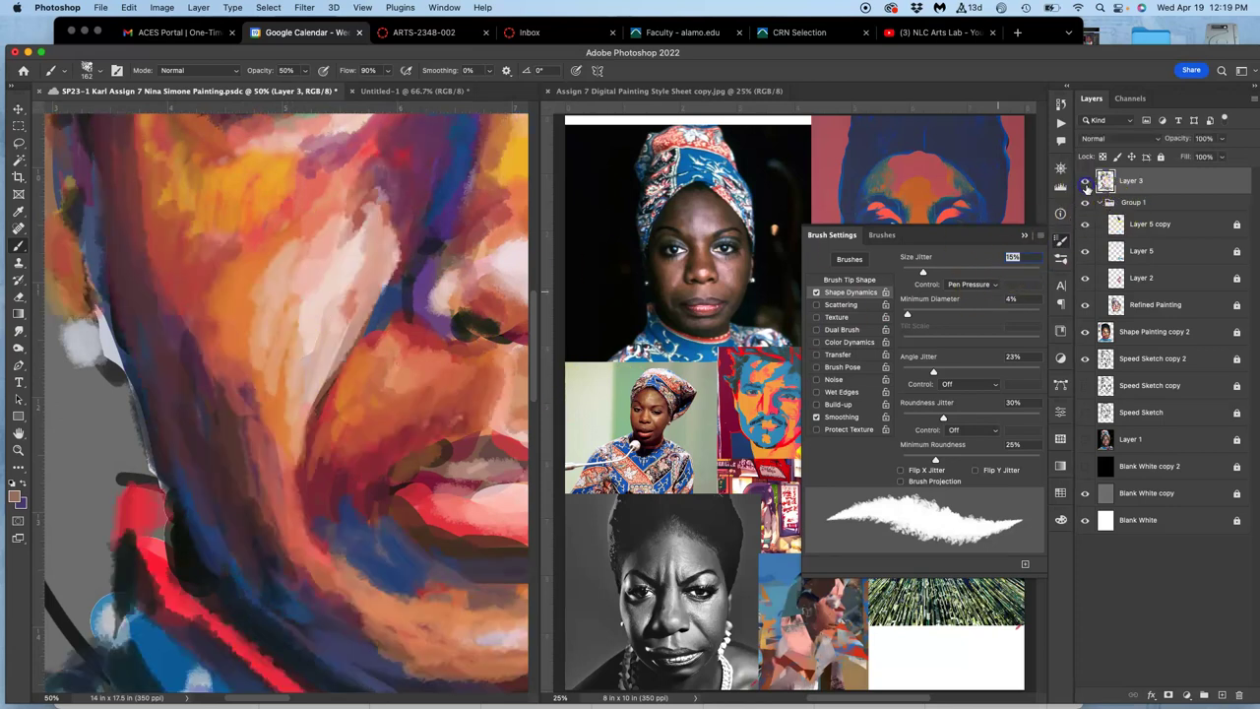